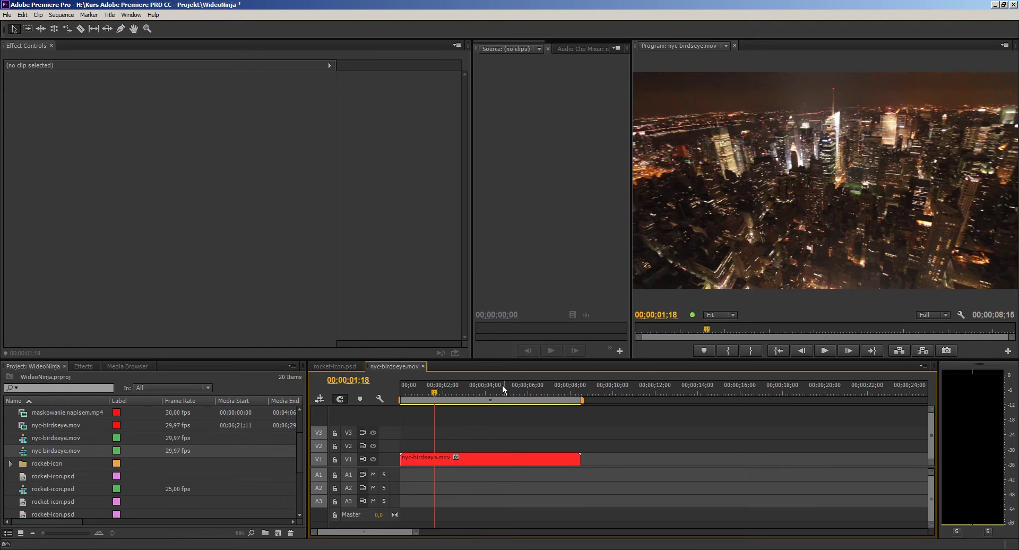
Scale the V1 city clip down around its centre with the Motion handles in the Program Monitor.
drag(502, 384, 515, 386)
click(508, 459)
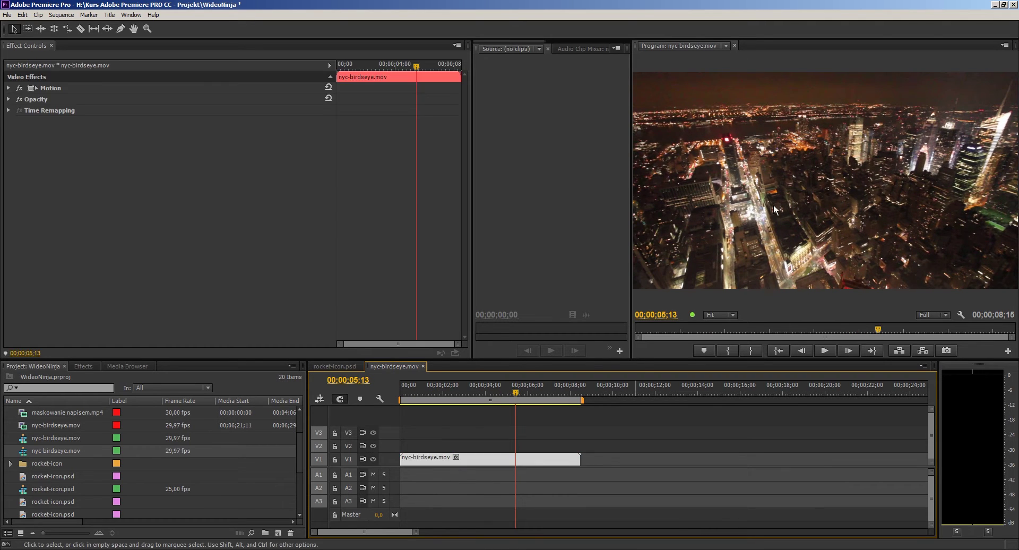
click(12, 88)
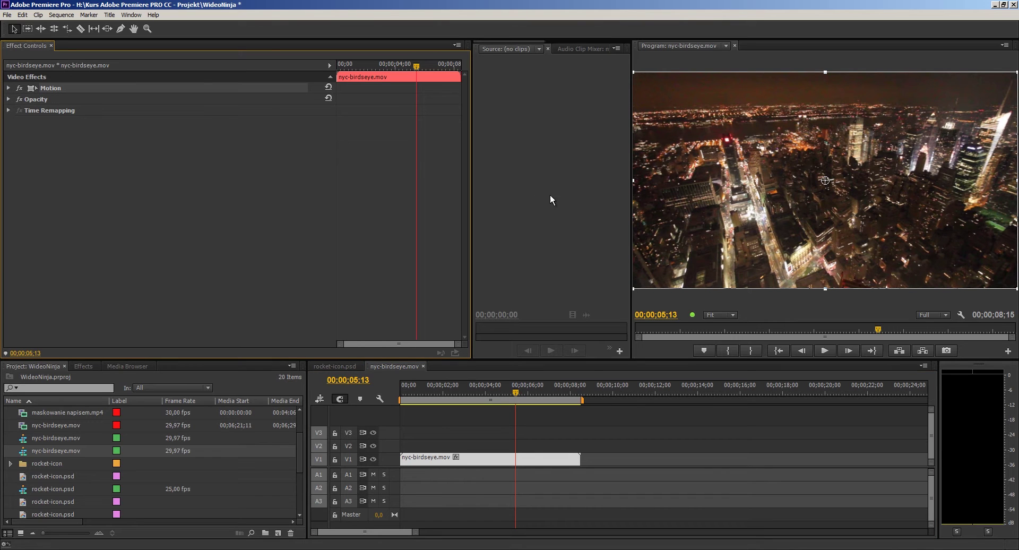
drag(633, 181, 704, 181)
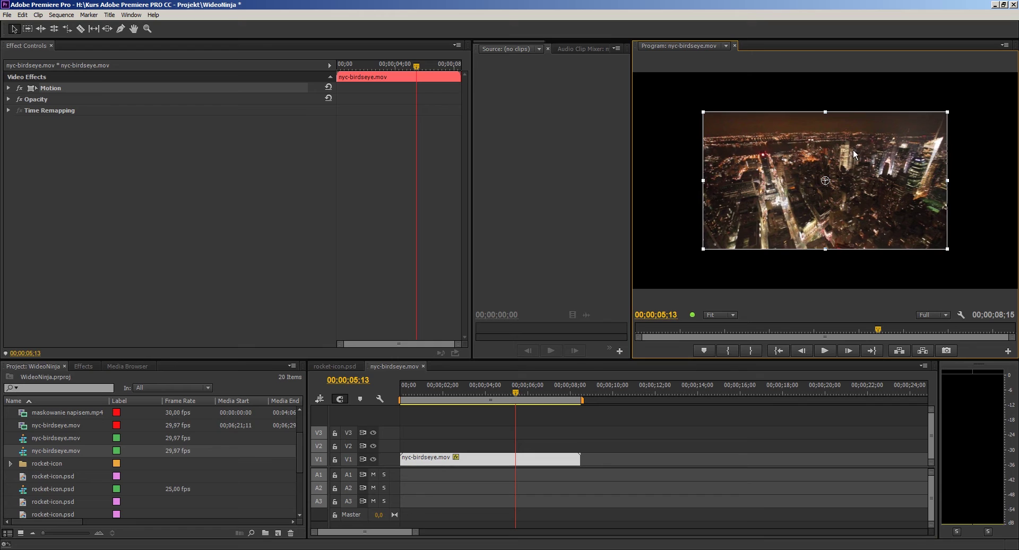
Reselect the city clip and park the playhead after it.
click(638, 484)
drag(626, 437, 463, 502)
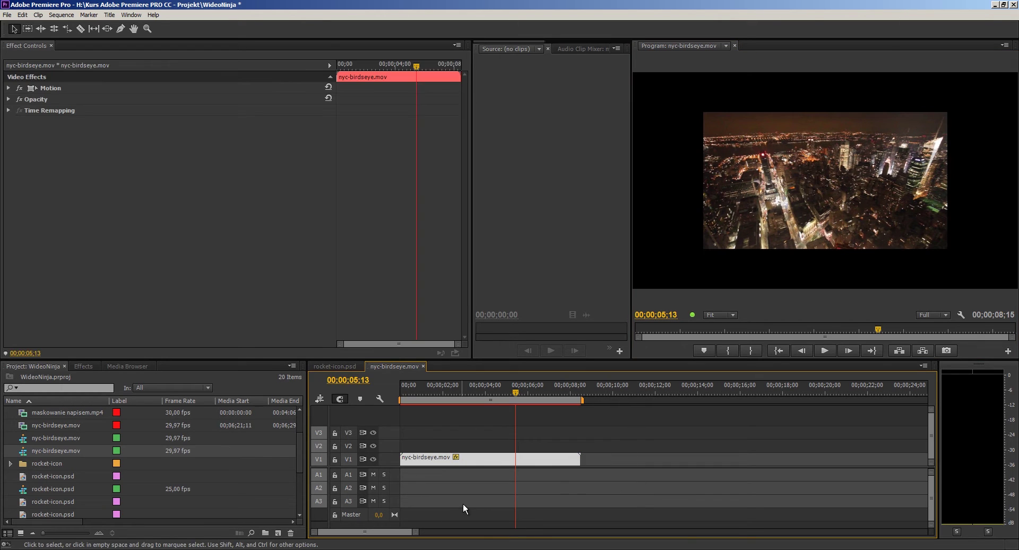
click(619, 394)
Paste a copy of the city clip onto V2 at the sequence start, above the original.
key(ctrl+v)
click(619, 453)
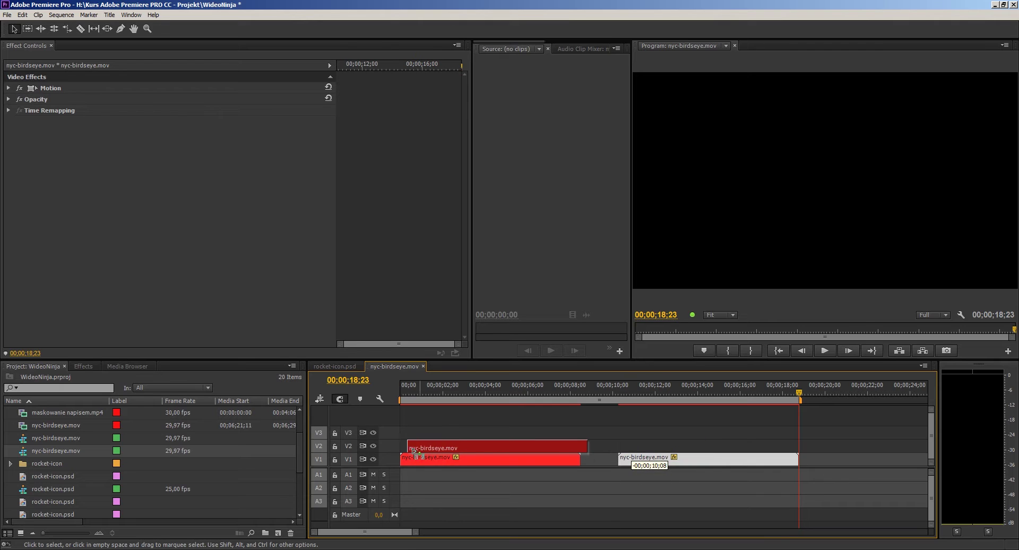
drag(619, 453, 402, 444)
click(441, 389)
drag(444, 388, 444, 389)
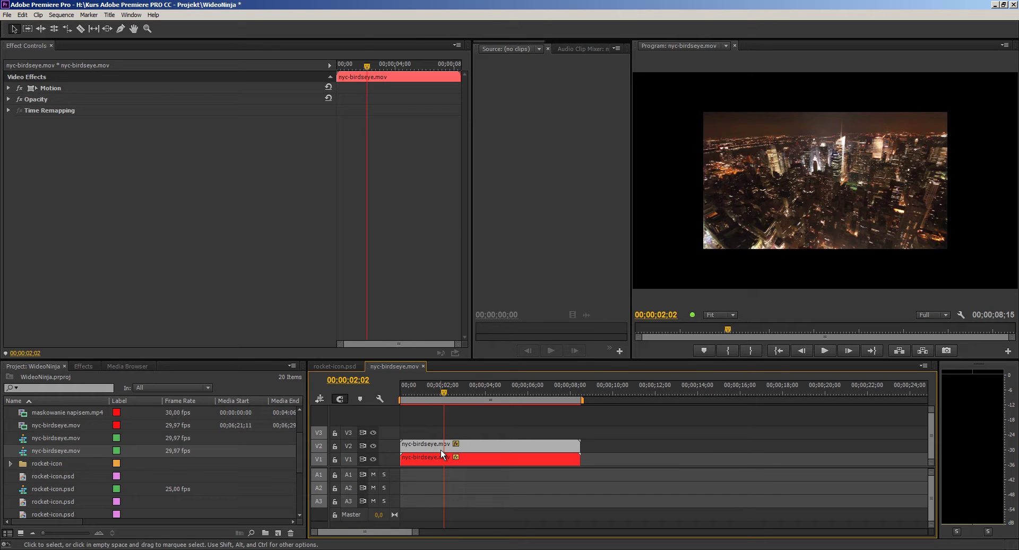
Search effects for 'verti' and apply Vertical Flip to the V1 city clip.
click(106, 365)
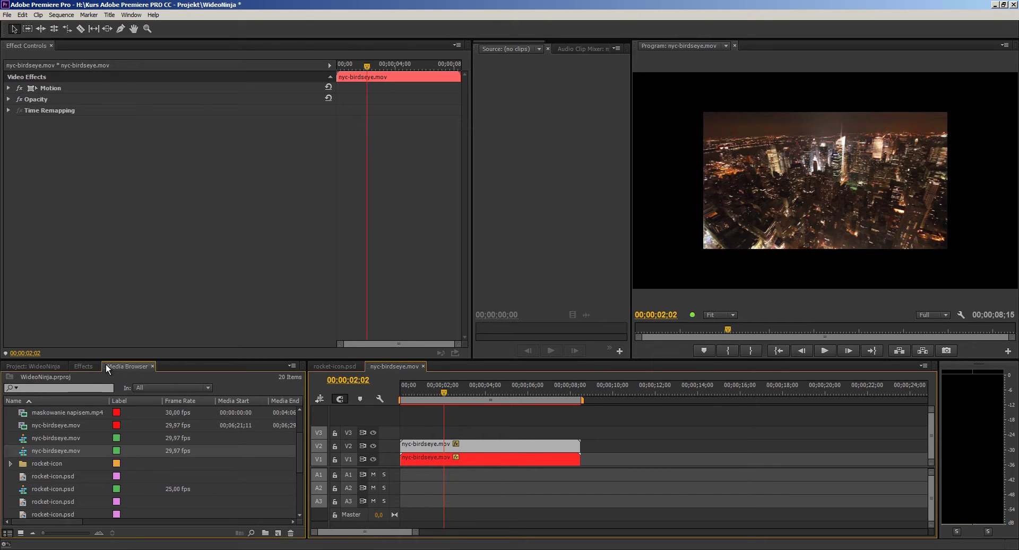
click(84, 366)
click(72, 379)
text(v)
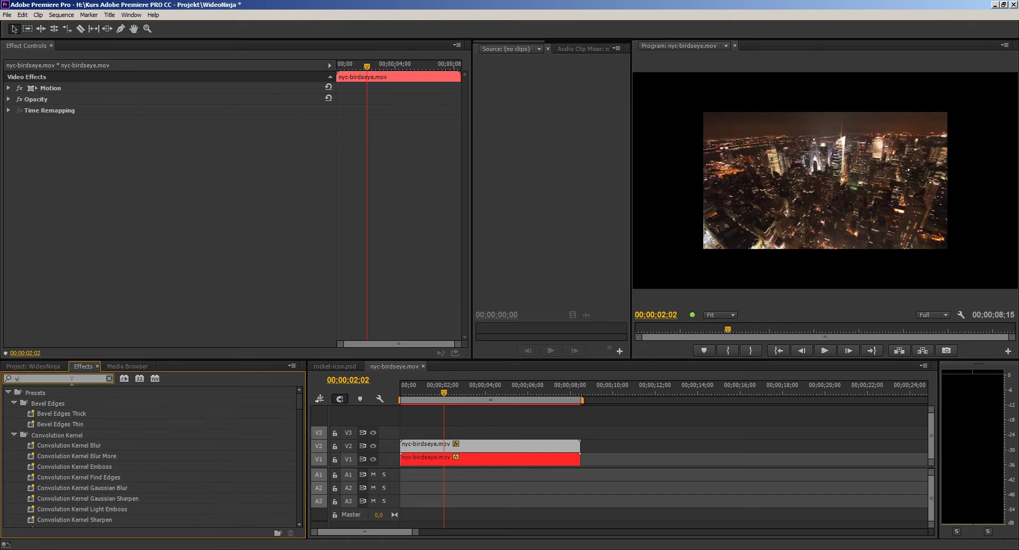
text(erti)
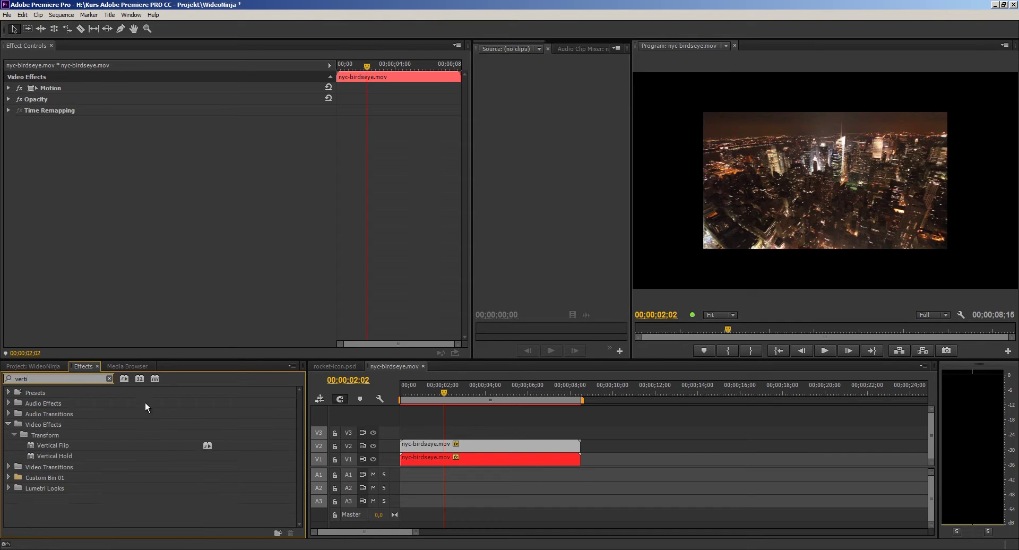
drag(62, 444, 525, 458)
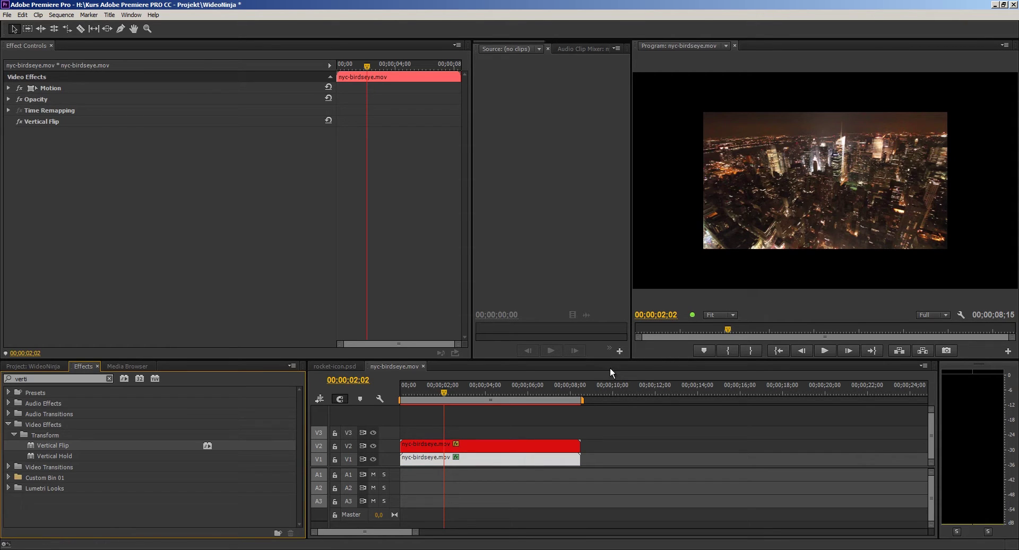
click(8, 88)
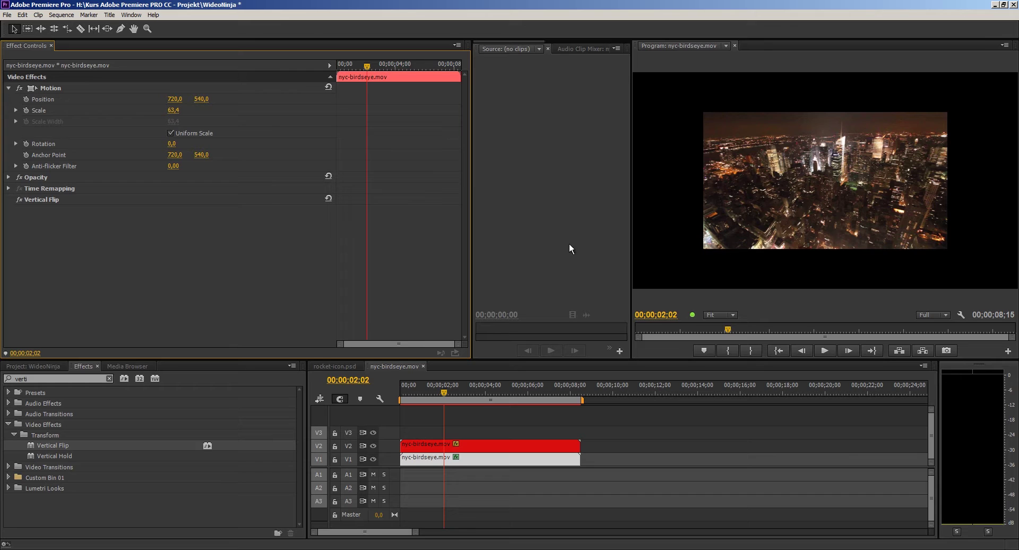
Move the flipped clip down below the original city image, to Position 720, 1225.6.
click(209, 100)
text(600)
key(Return)
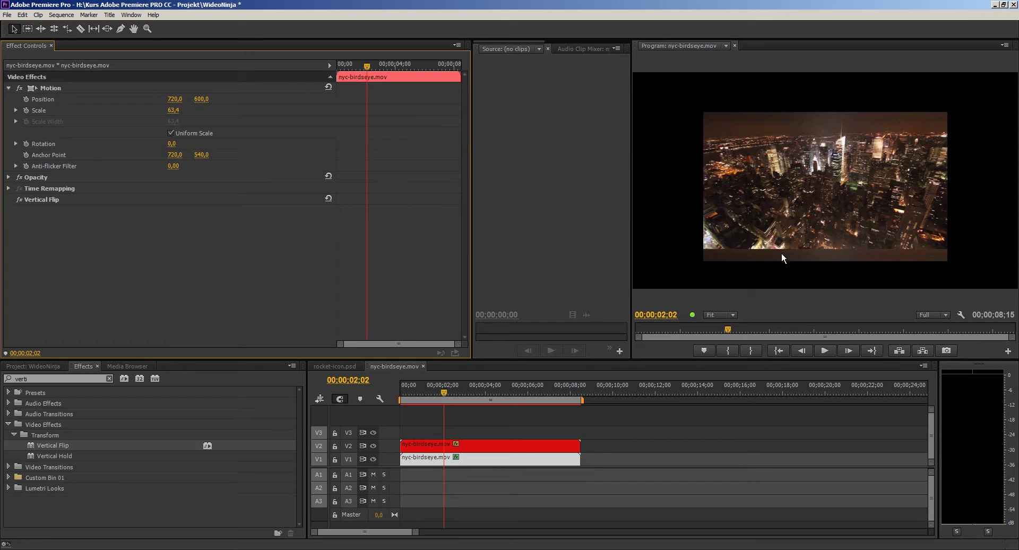
click(44, 88)
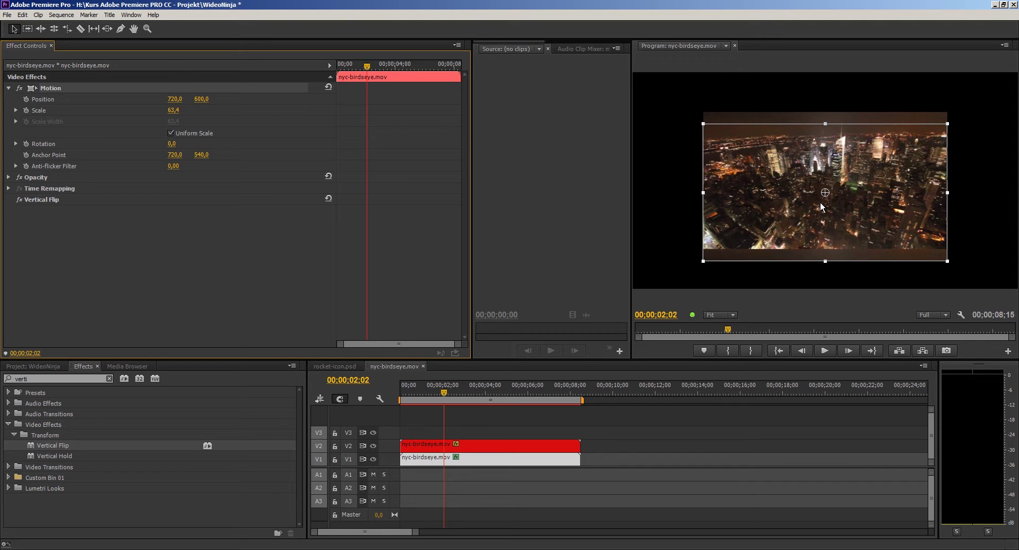
drag(825, 193, 836, 311)
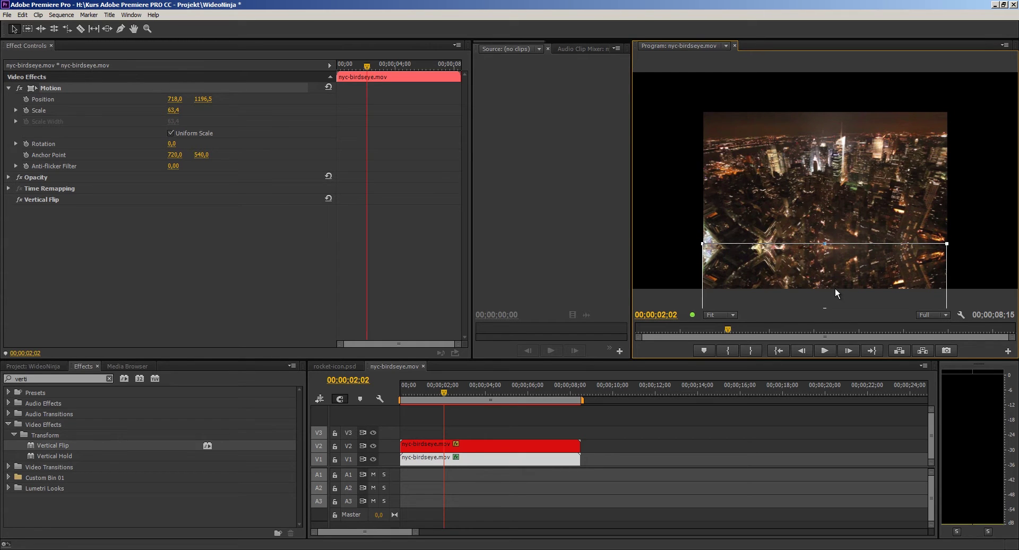
key(ctrl+z)
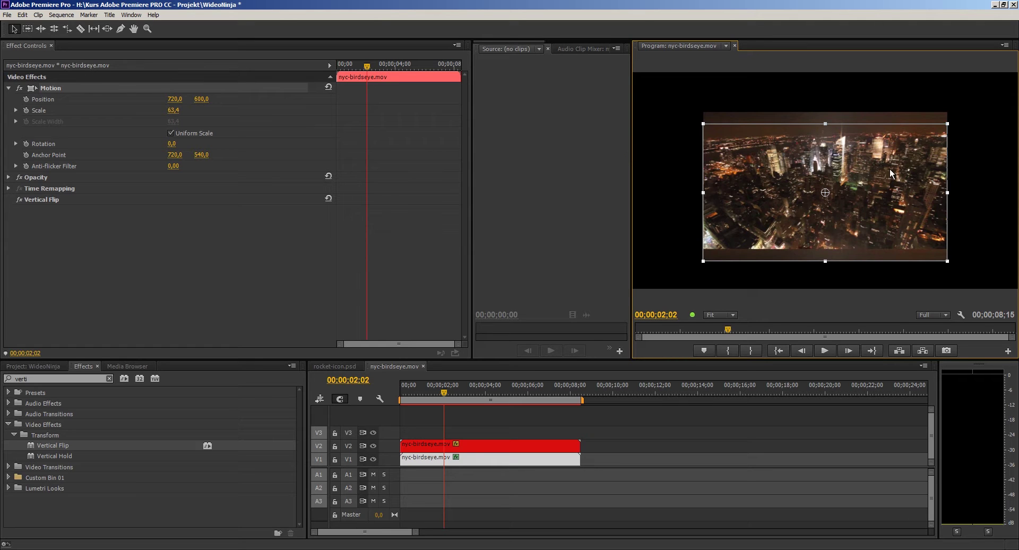
drag(820, 192, 826, 319)
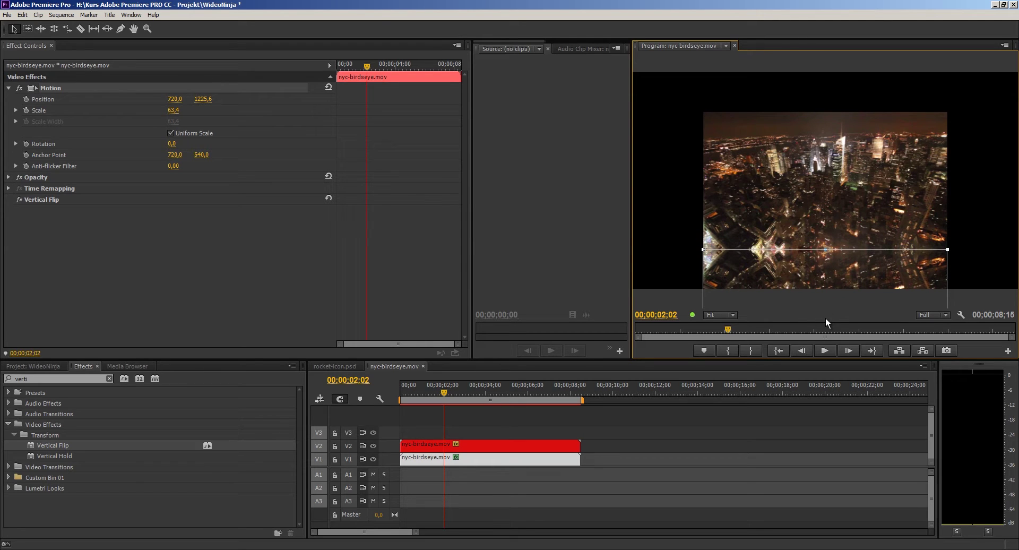
click(668, 203)
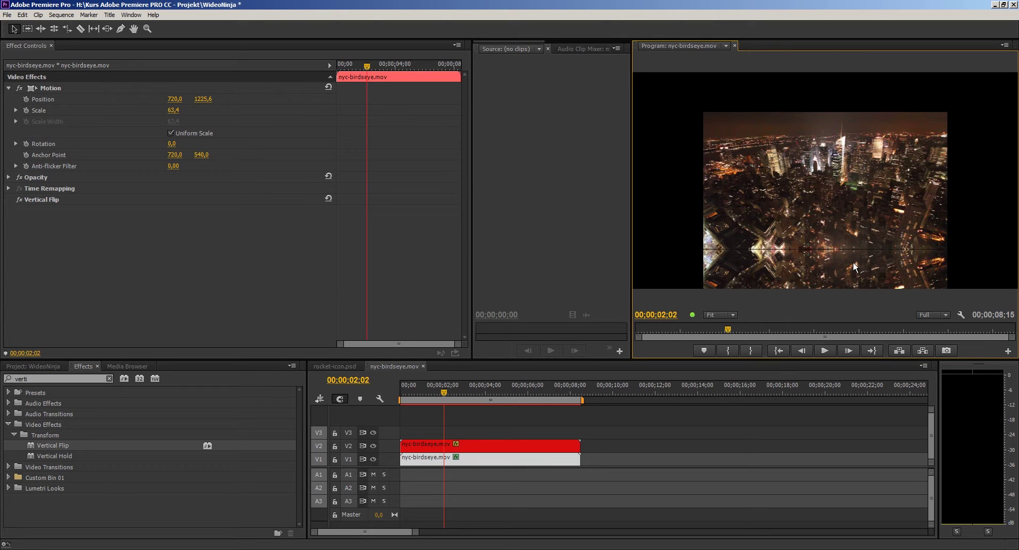
Search 'linear' and apply Linear Wipe to the flipped V1 clip.
click(62, 379)
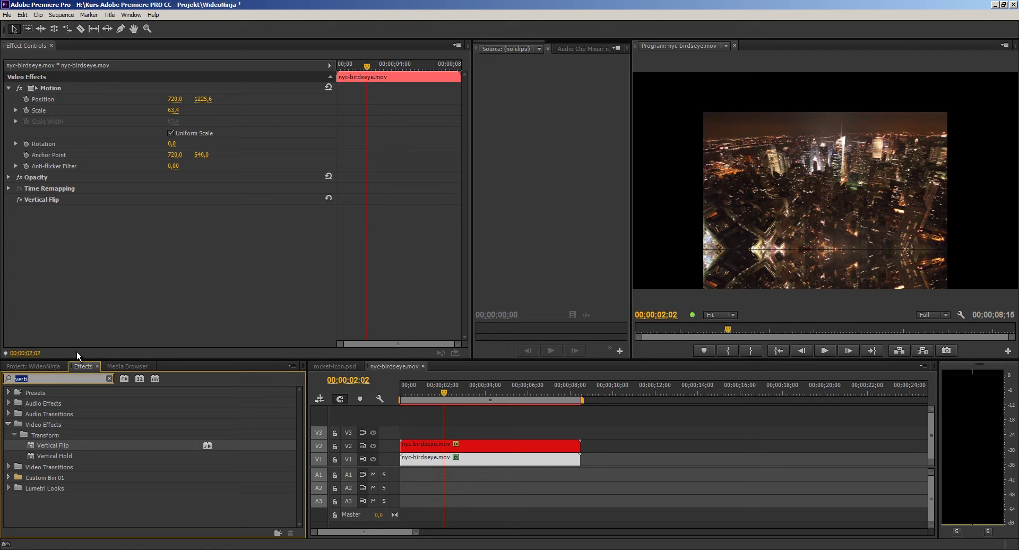
text(linear)
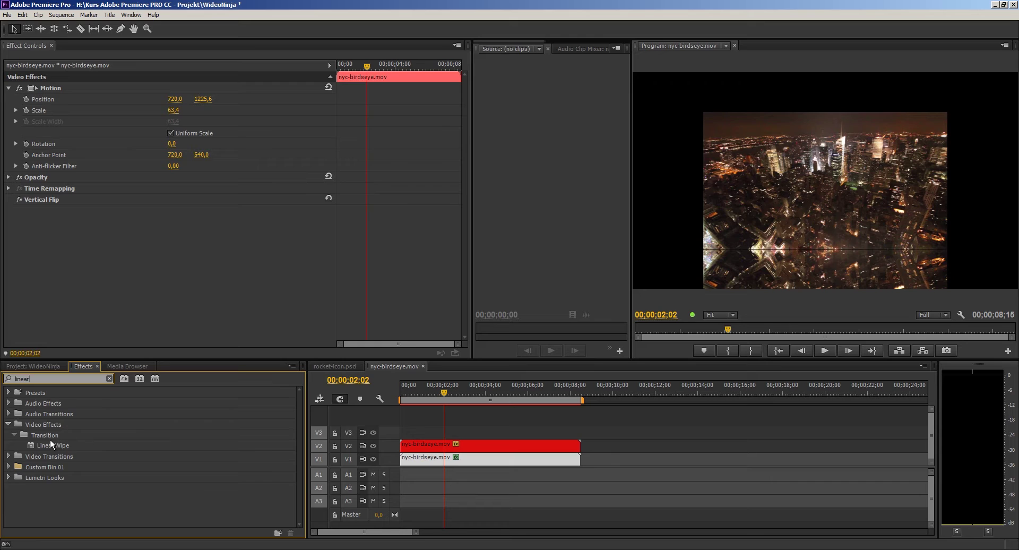
drag(51, 441, 457, 458)
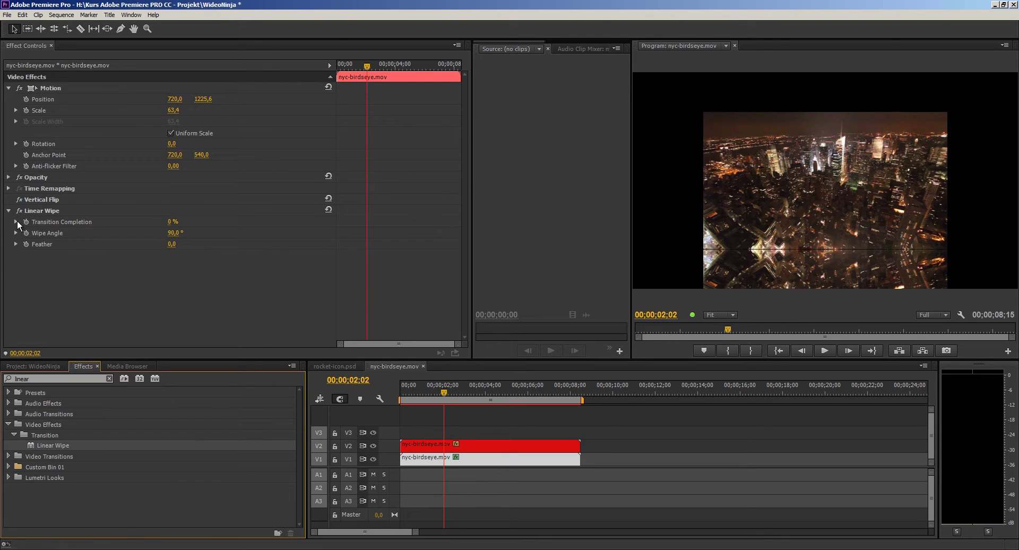
Set the Linear Wipe to 0° angle, about 88% completion and feather 100.
click(52, 262)
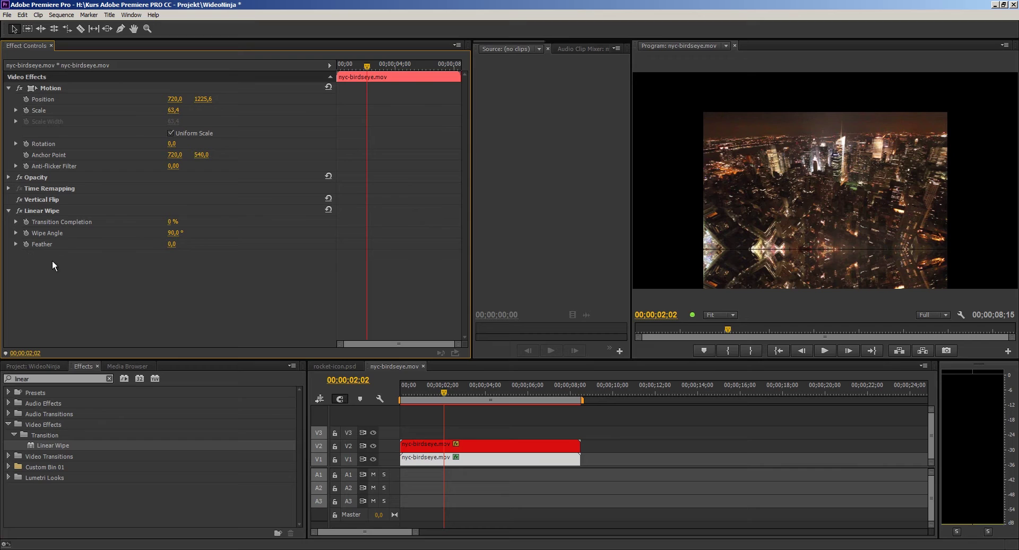
click(16, 243)
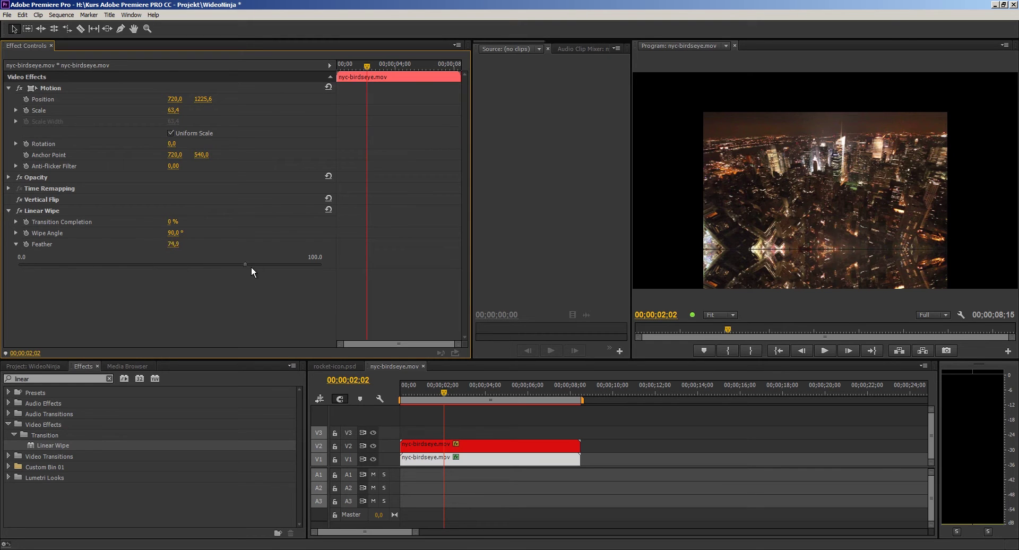
drag(252, 268, 363, 269)
click(16, 222)
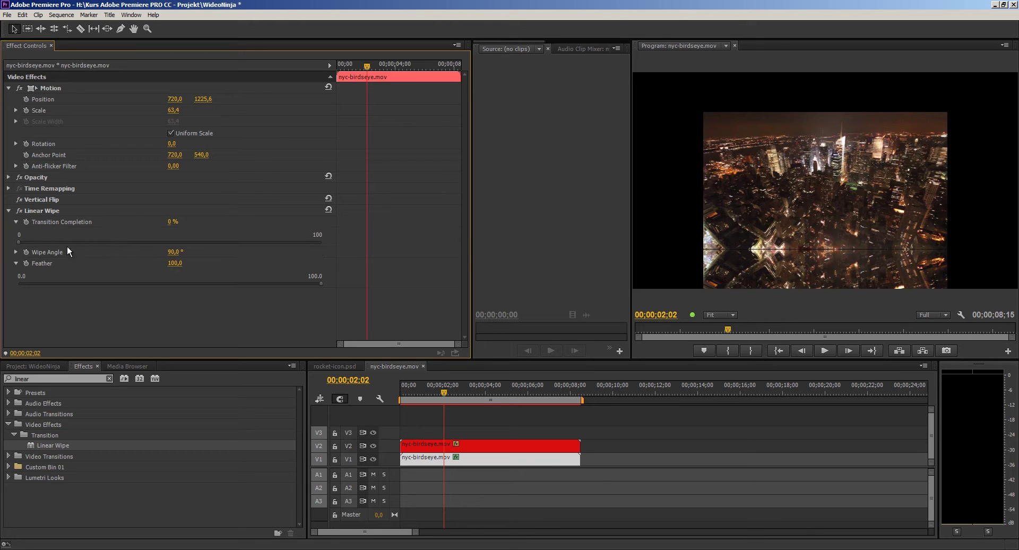
drag(24, 242, 67, 242)
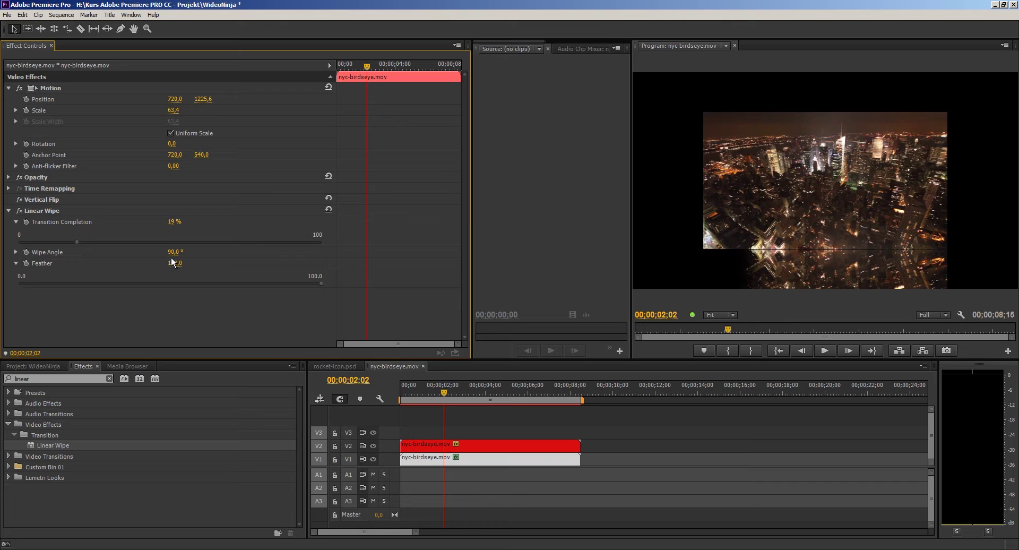
click(15, 252)
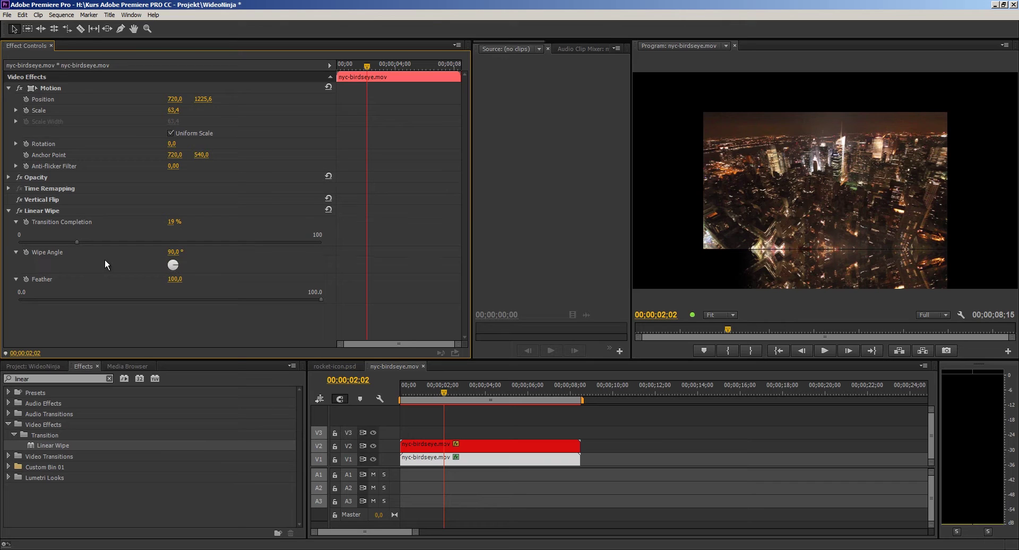
click(178, 252)
text(0)
key(Return)
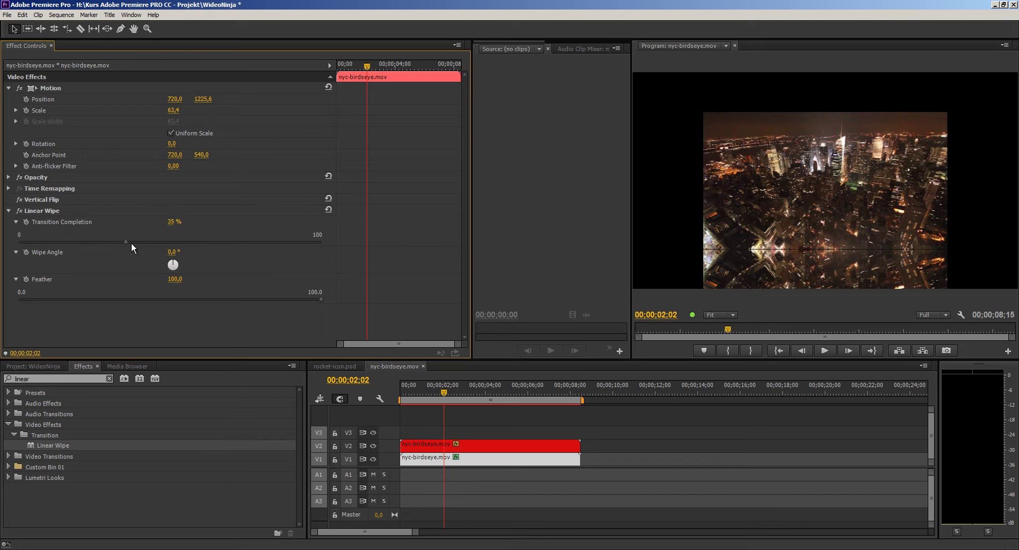
drag(258, 240, 283, 240)
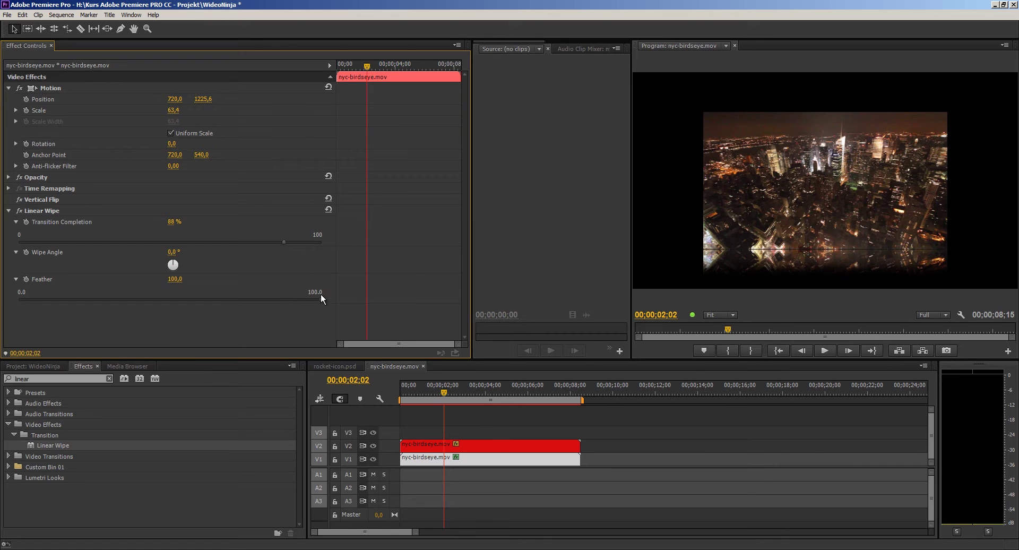
drag(321, 295, 167, 297)
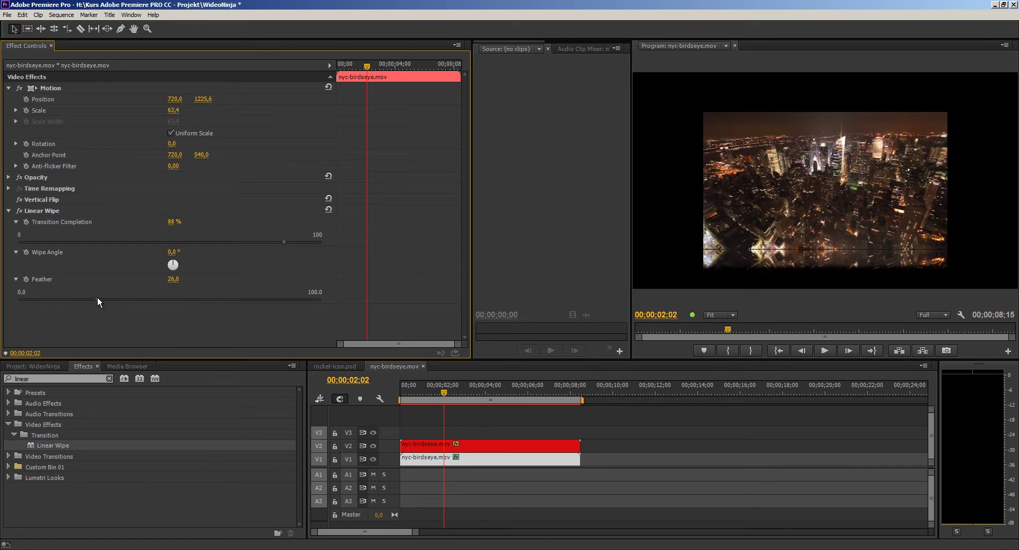
drag(200, 299, 394, 297)
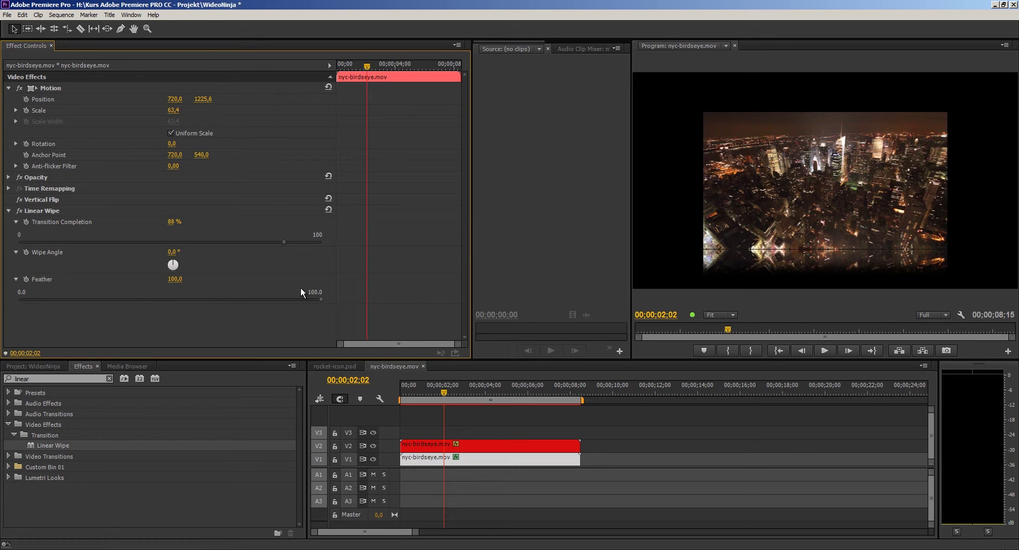
Try Position Y values 1225 and 1220, settling on 1230 for the reflection.
click(205, 99)
text(1225)
key(Return)
click(202, 99)
text(1220)
key(Return)
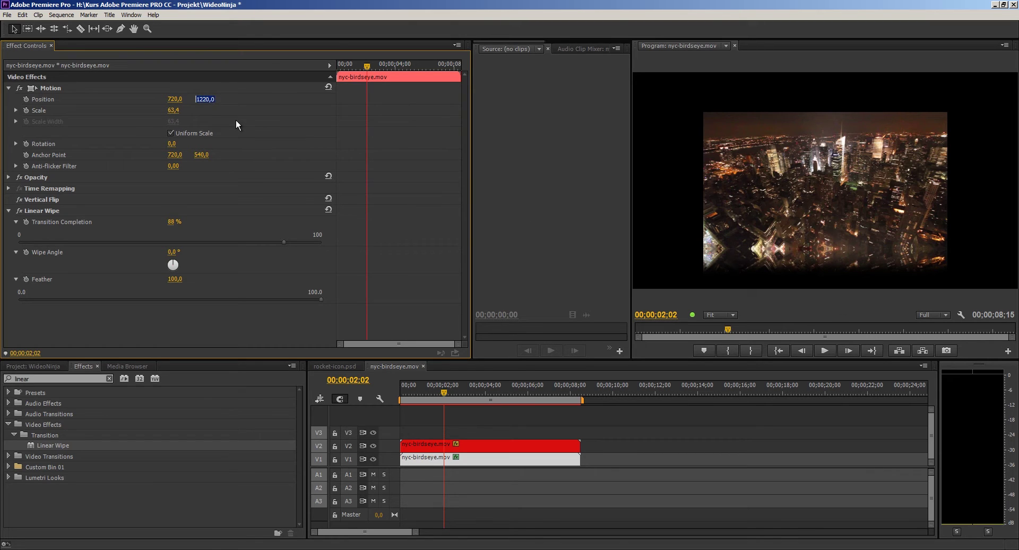
text(12)
key(Return)
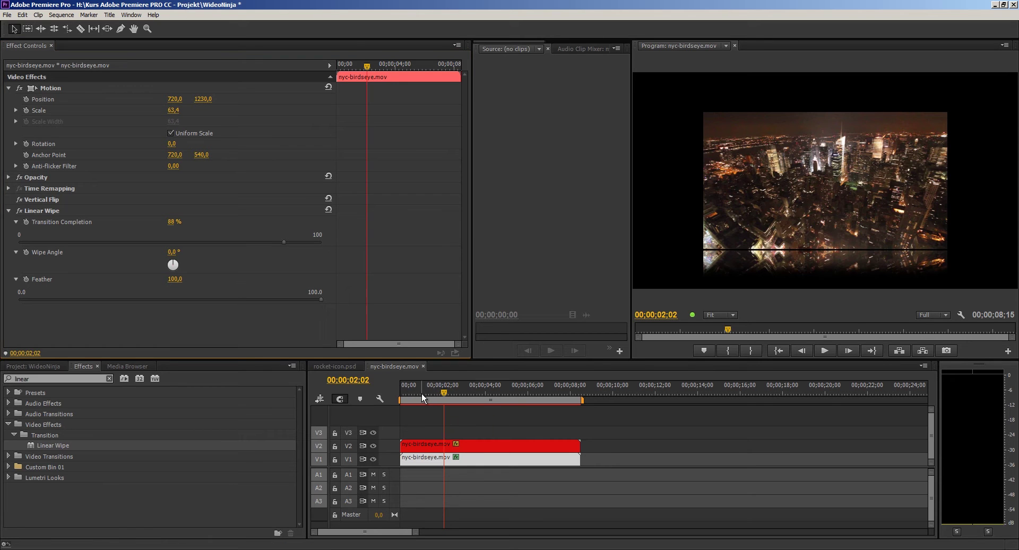
mouse_move(426, 393)
mouse_down()
mouse_move(568, 393)
mouse_move(483, 391)
mouse_up()
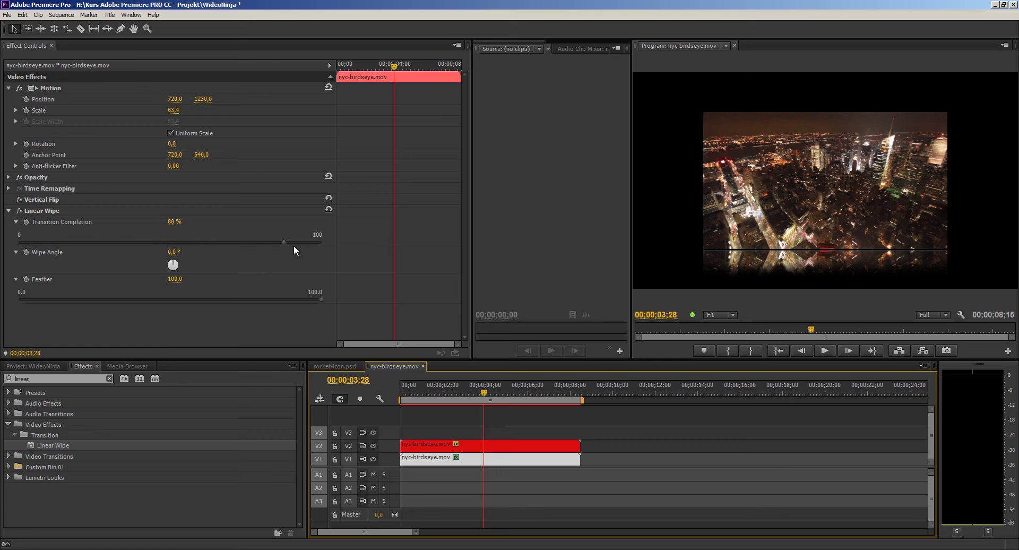
Tweak wipe completion, play back the reflection from 02;10, then start a new HDV 720p25 sequence named Napis.
mouse_move(289, 242)
mouse_down()
mouse_move(311, 242)
mouse_move(275, 242)
mouse_move(285, 242)
mouse_up()
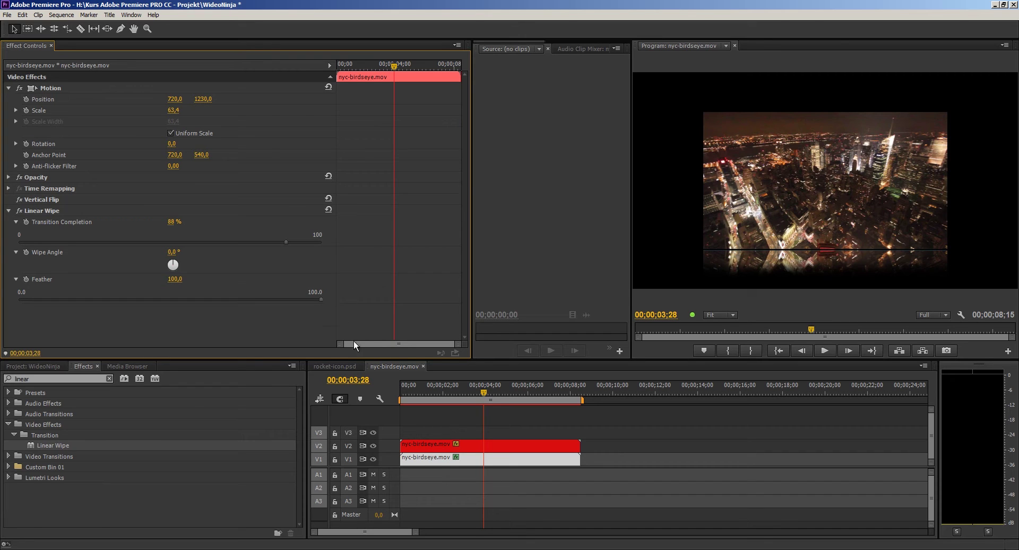
click(451, 393)
key(space)
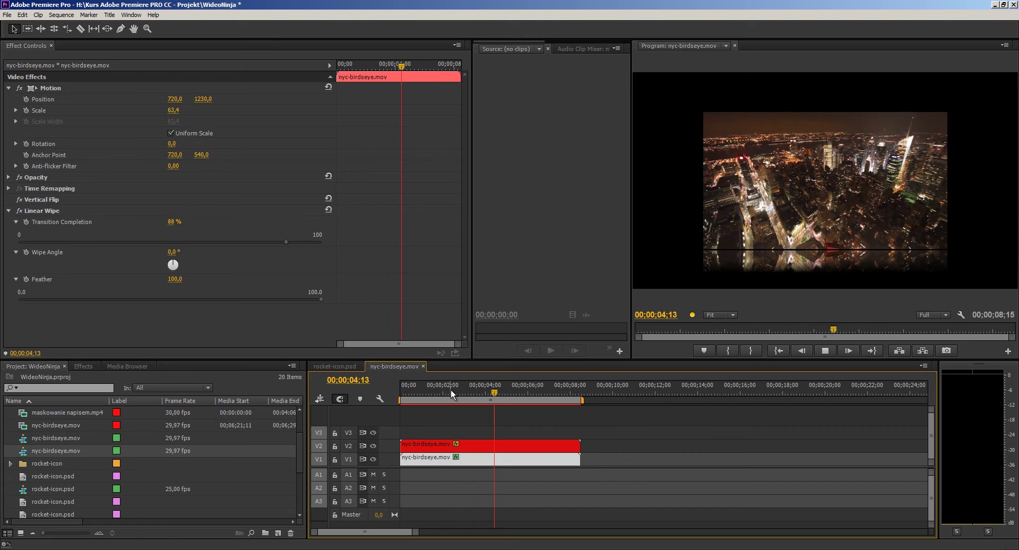
click(451, 389)
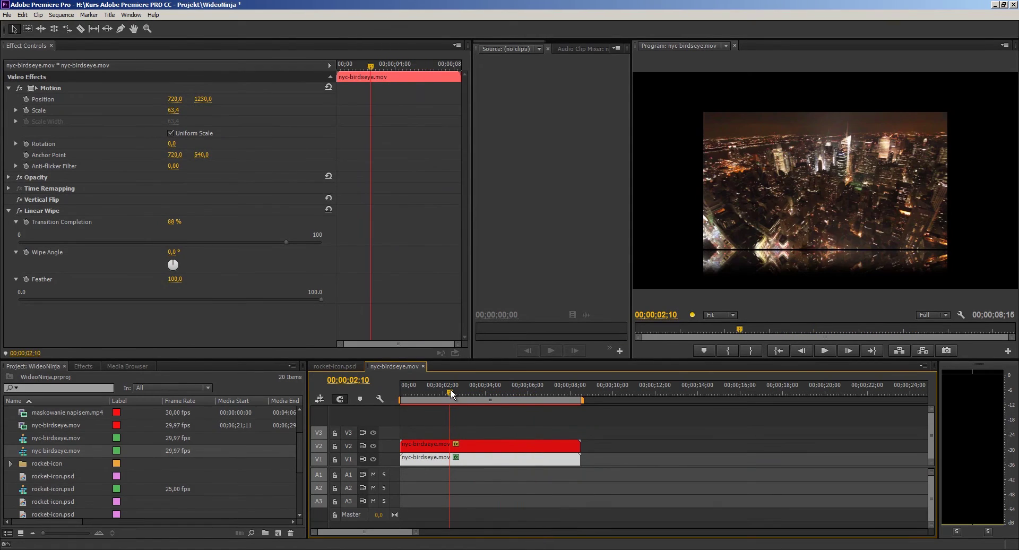
key(ctrl+n)
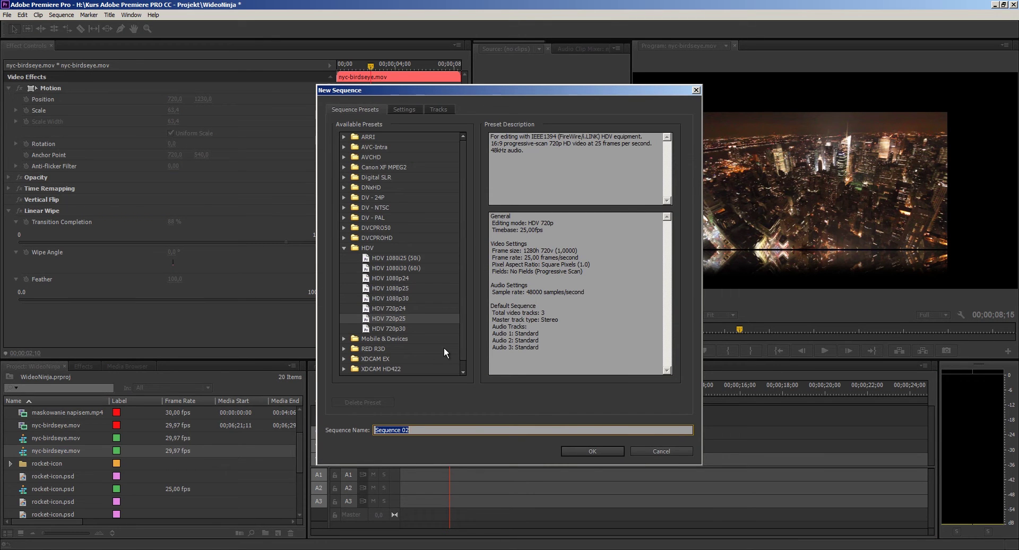
text(Napis)
Create the Napis sequence, then a new title named 'wideoninja napis'.
click(603, 451)
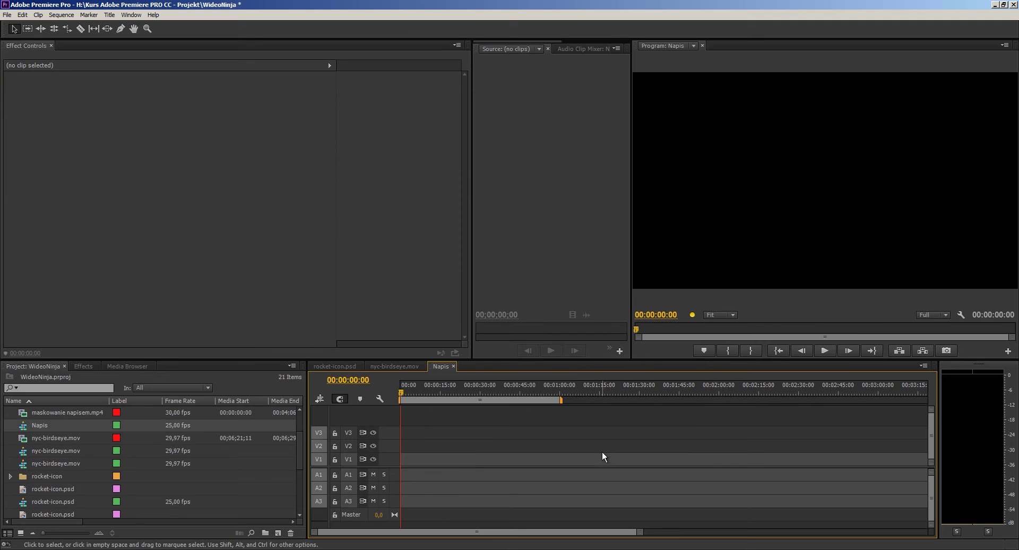
key(ctrl+t)
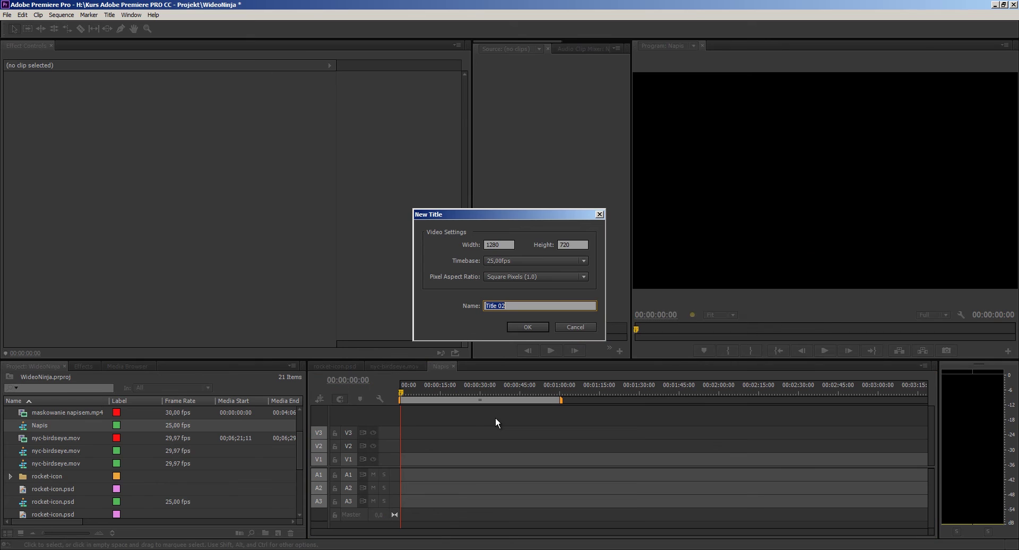
text(wideon)
text(inja napis)
key(ctrl+a)
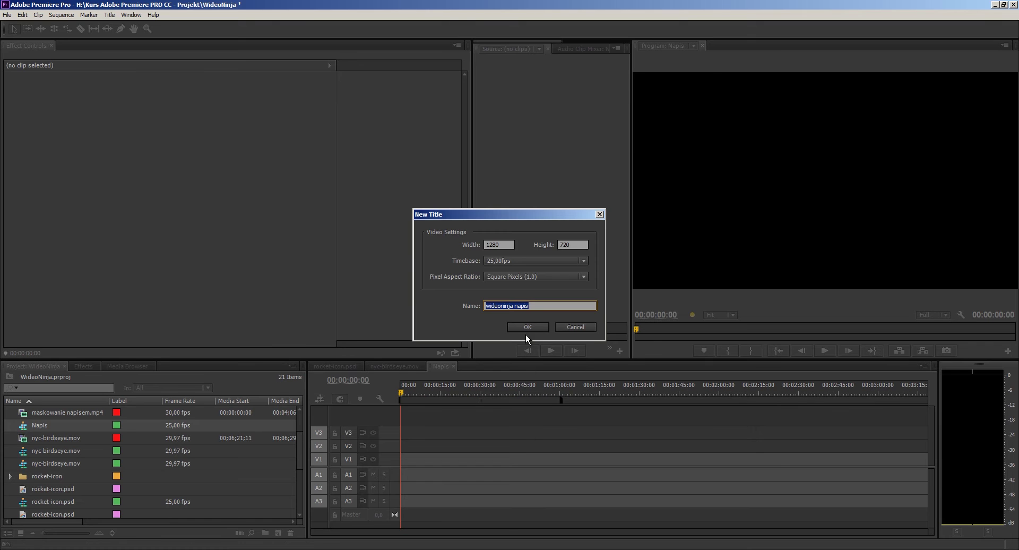
click(527, 329)
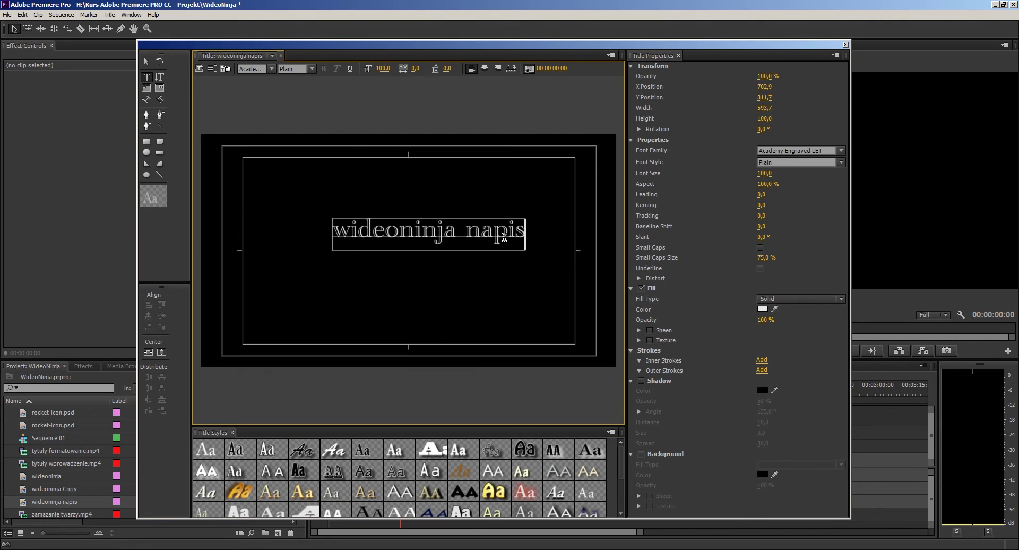
Trim the title text to 'wideoninja' and apply the white Poplar Std Black style.
drag(480, 234, 584, 243)
key(BackSpace)
key(BackSpace)
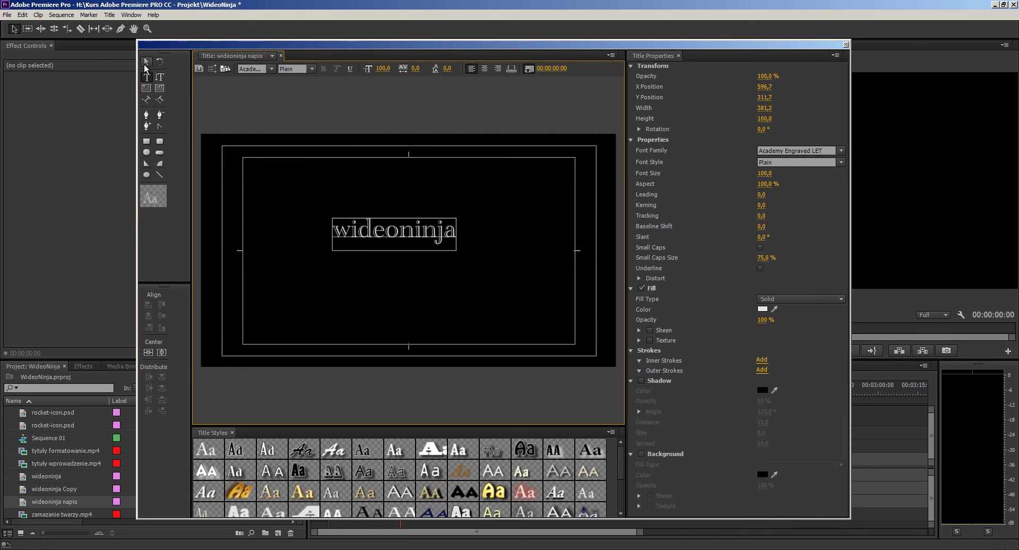
click(147, 61)
click(394, 450)
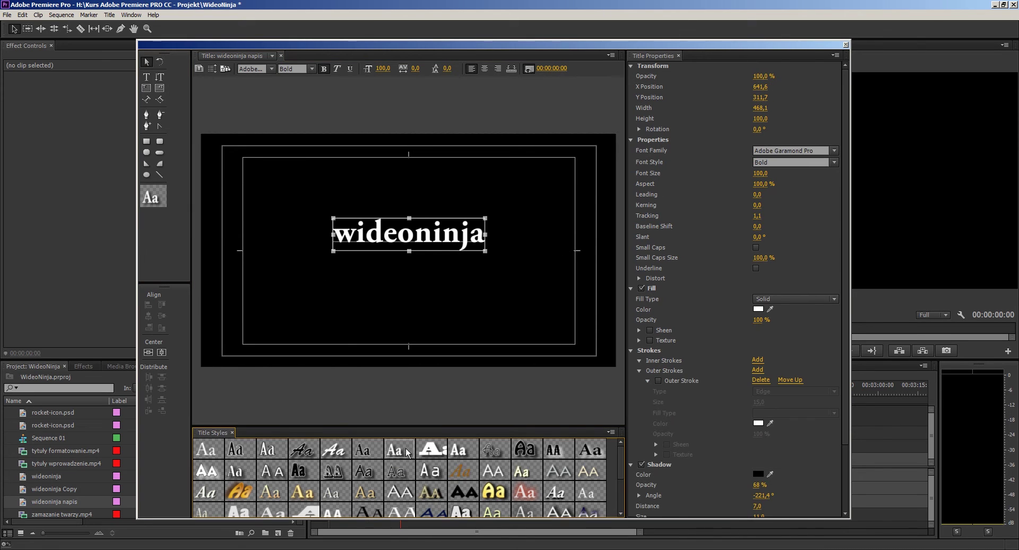
click(431, 449)
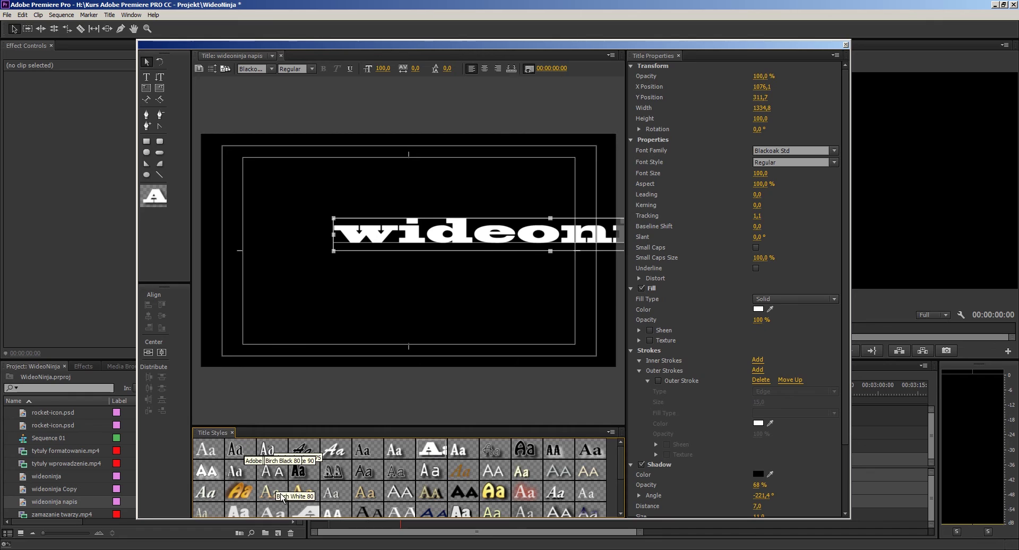
click(240, 511)
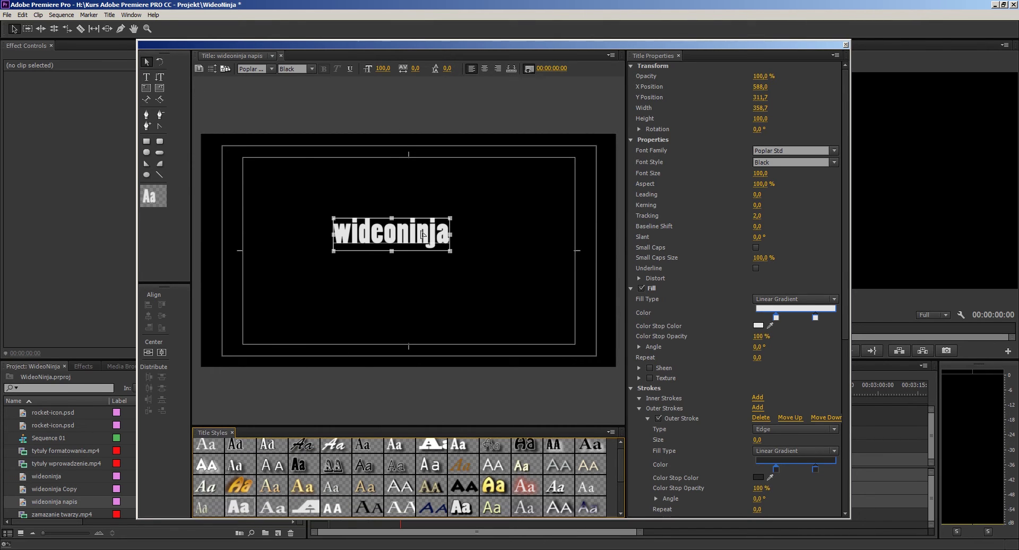
Turn on small caps, centre WIDEONINJA horizontally and vertically, and close the titler.
click(148, 352)
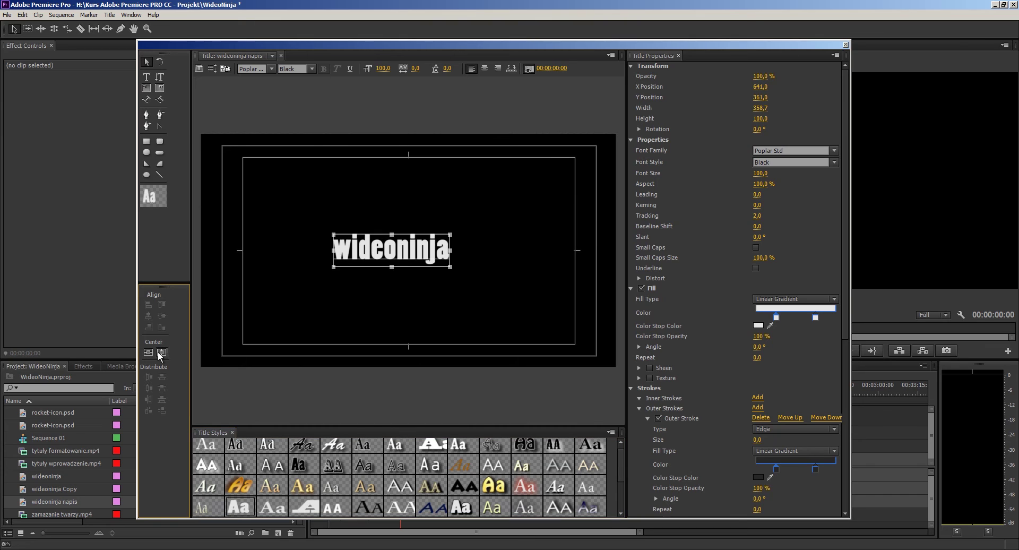
click(161, 351)
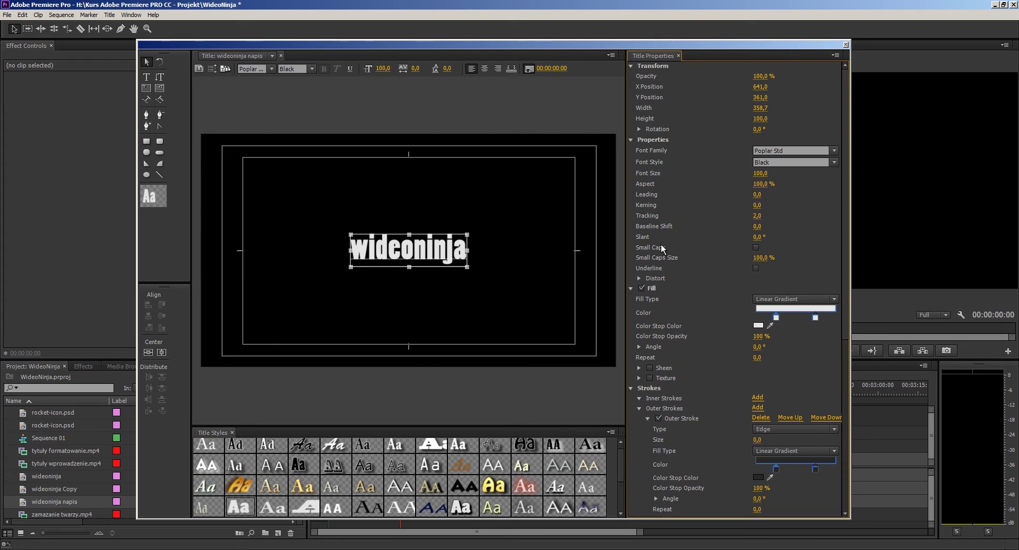
click(756, 247)
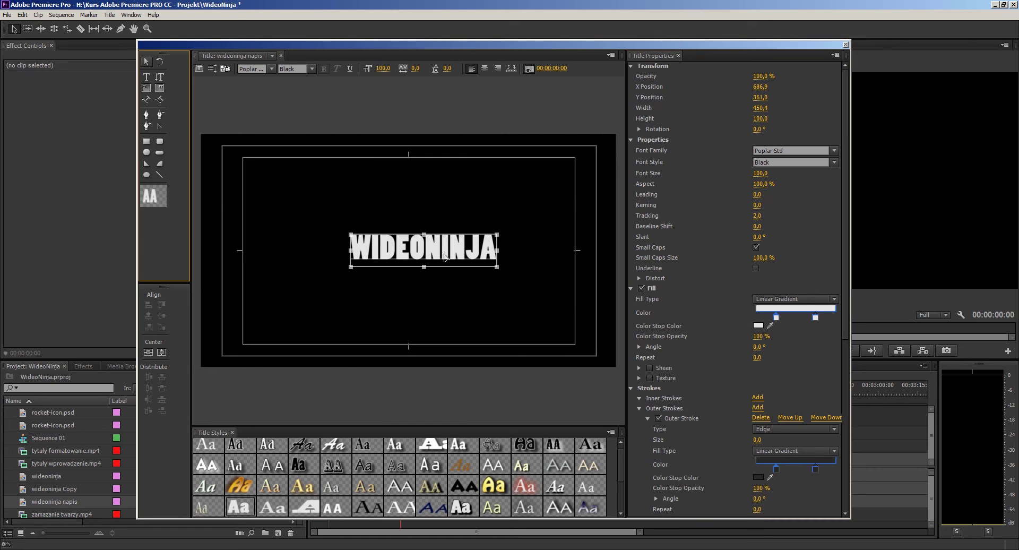
drag(447, 258, 439, 258)
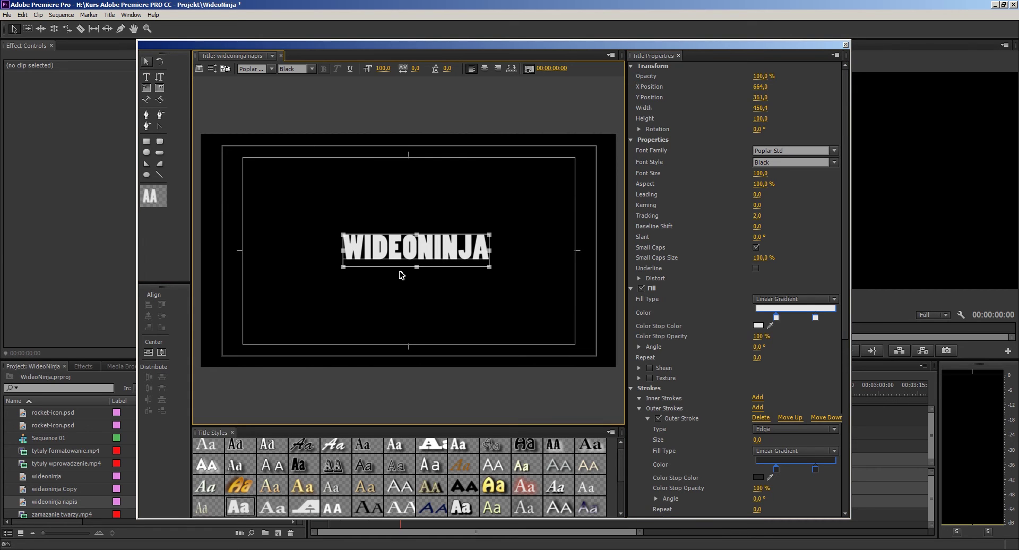
click(149, 353)
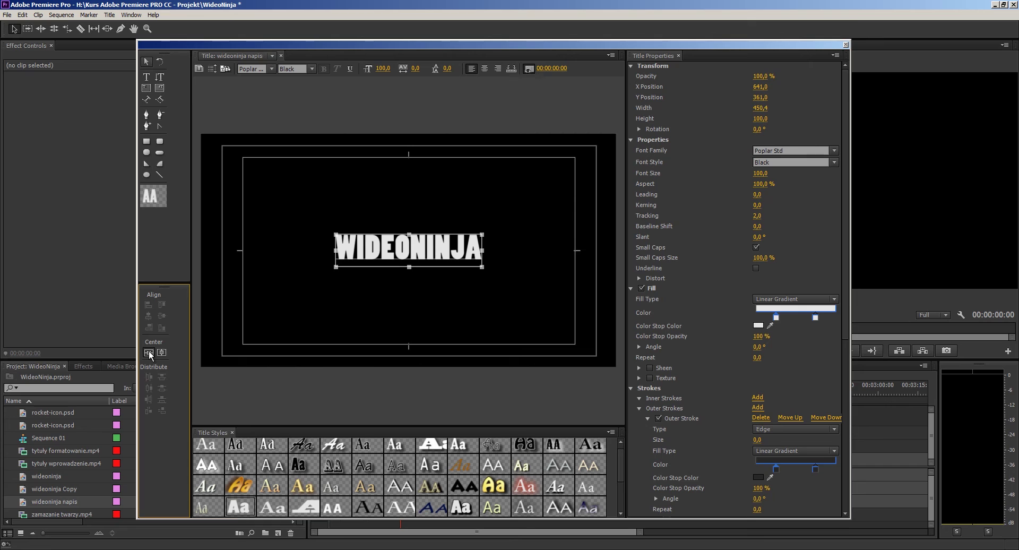
click(846, 46)
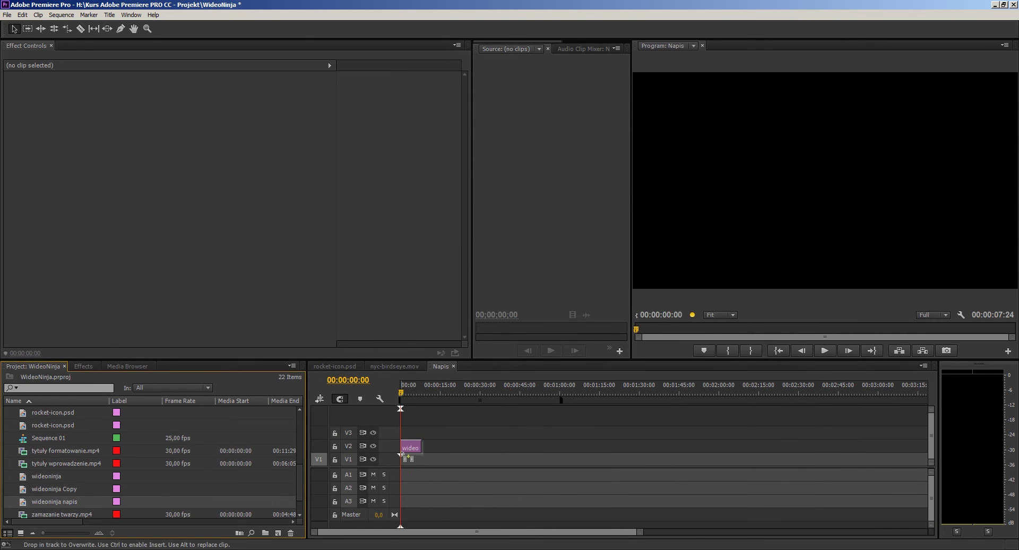
Place the title at the start of V2, lengthen it, and align a pasted copy beneath on V1.
mouse_move(464, 485)
mouse_down()
mouse_move(419, 449)
mouse_move(515, 449)
mouse_up()
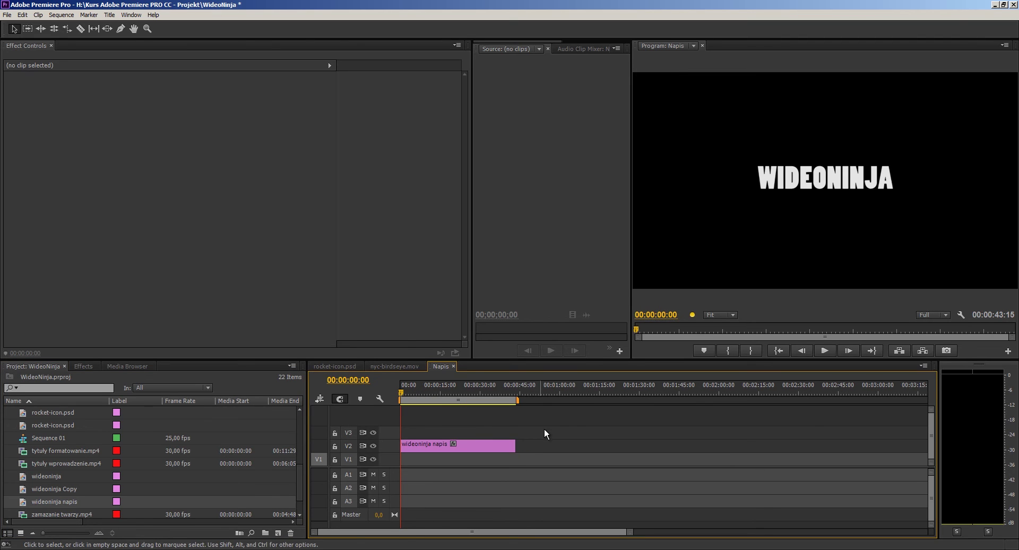
drag(555, 416, 464, 458)
click(535, 389)
key(ctrl+v)
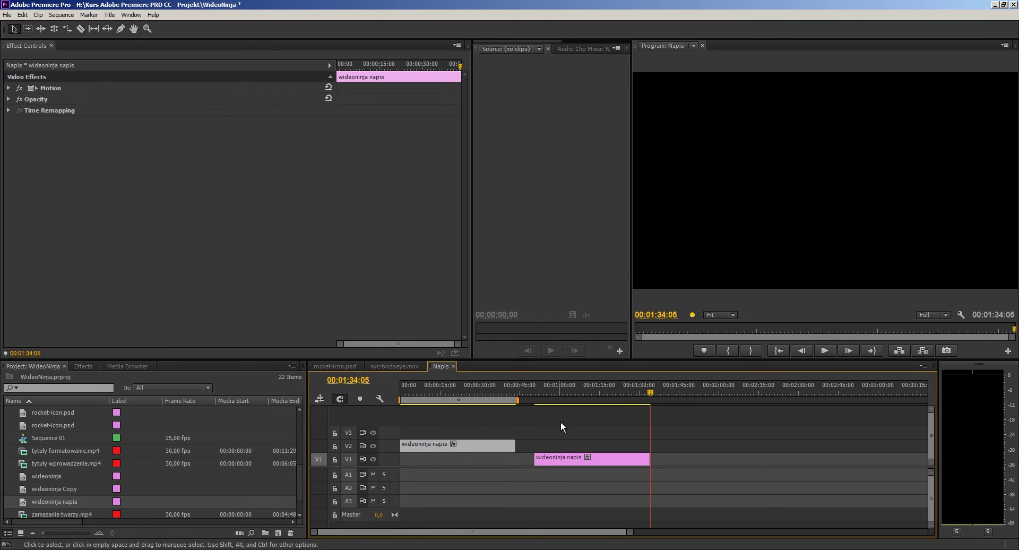
drag(554, 458, 418, 463)
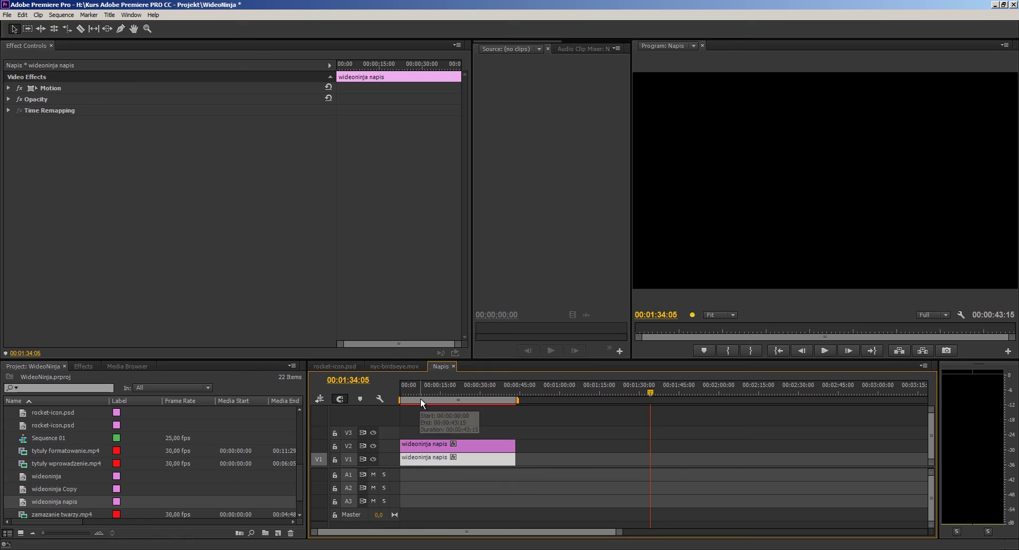
drag(401, 394, 427, 397)
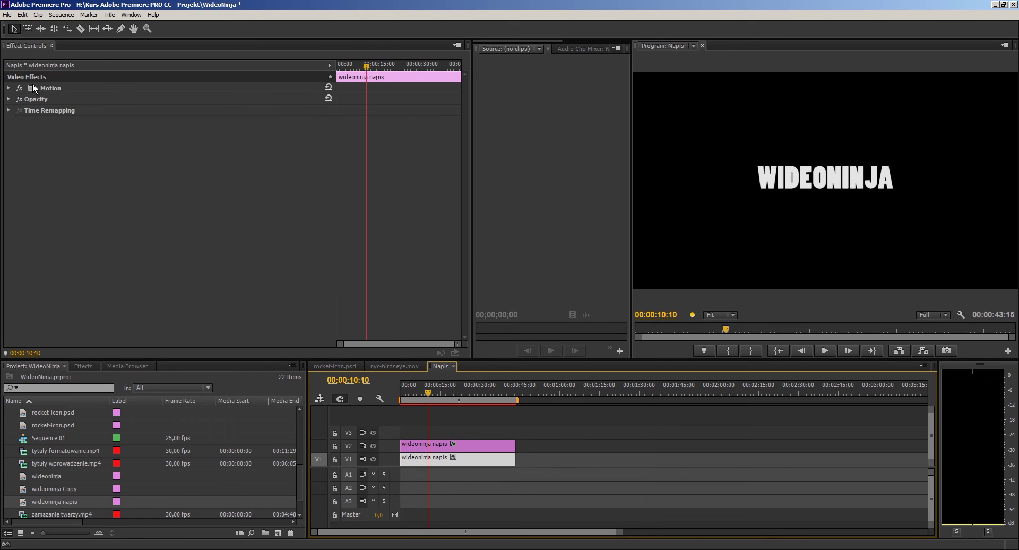
Apply the Vertical Flip effect to the lower WIDEONINJA title copy on V1.
click(84, 367)
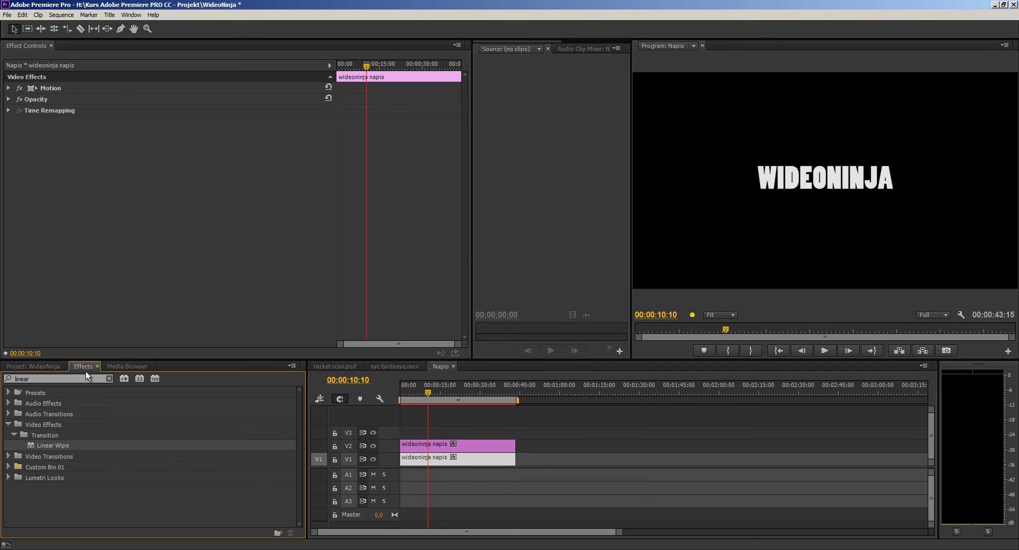
double_click(45, 380)
text(verti)
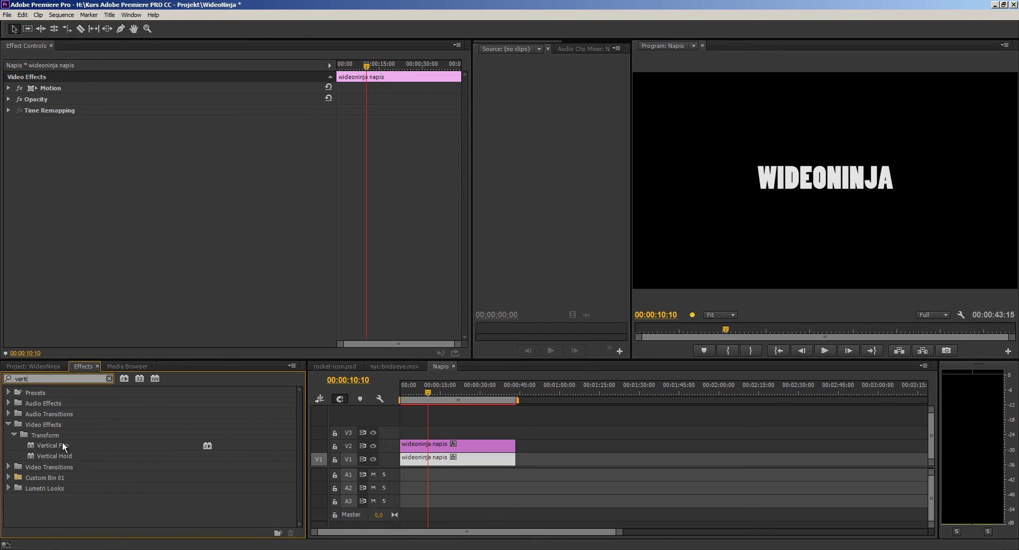
drag(62, 446, 457, 458)
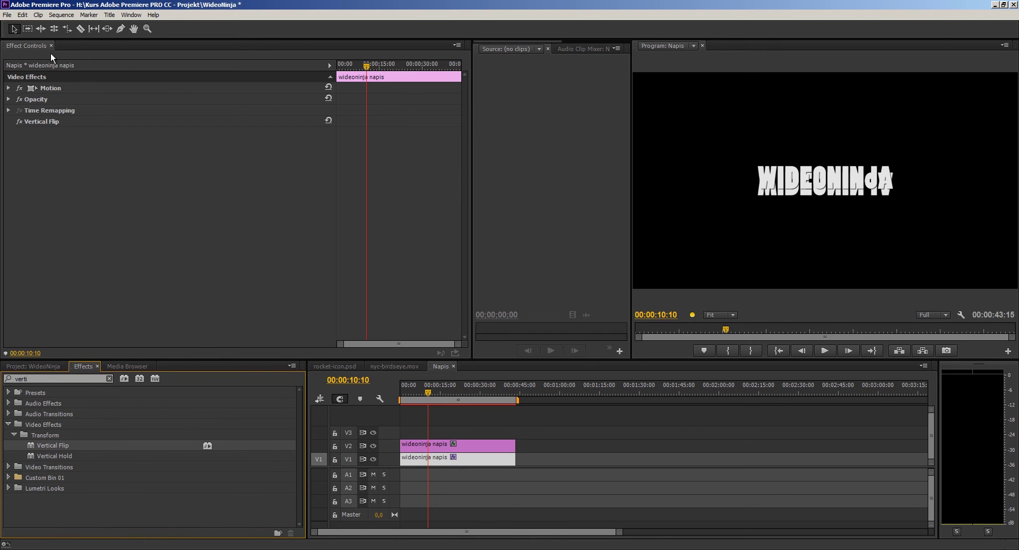
Move the flipped title below the original, setting Motion Position to 640, 416.5.
click(8, 88)
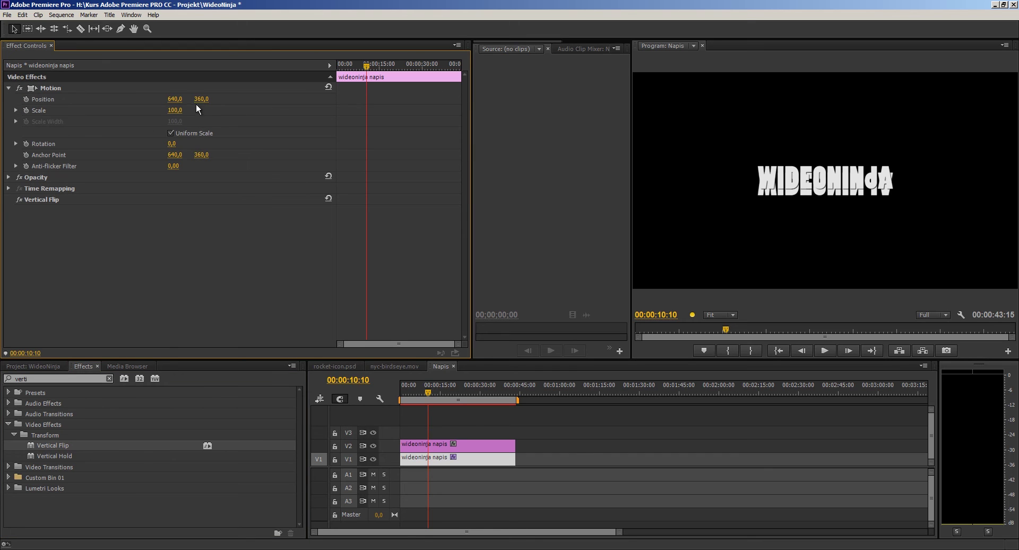
click(34, 87)
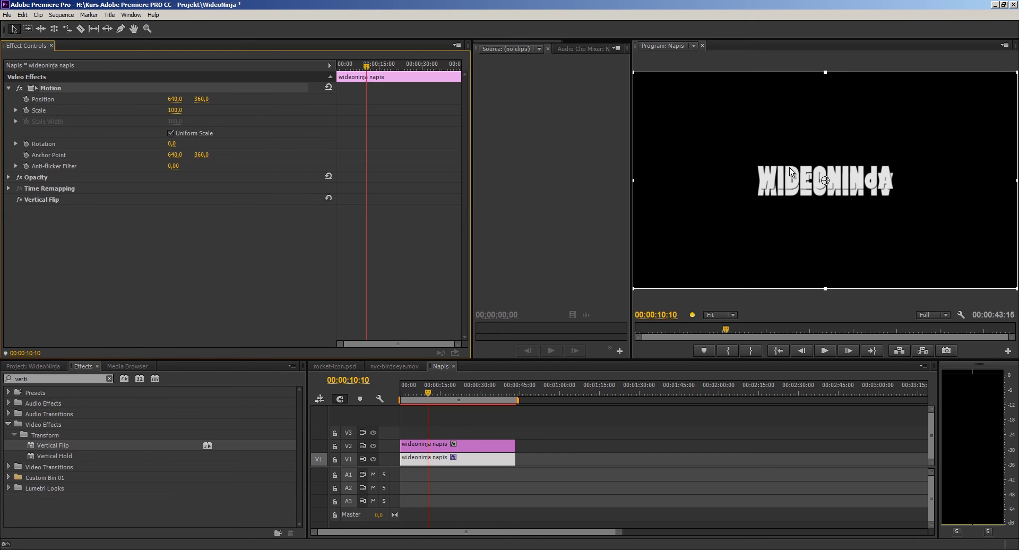
drag(789, 167, 805, 215)
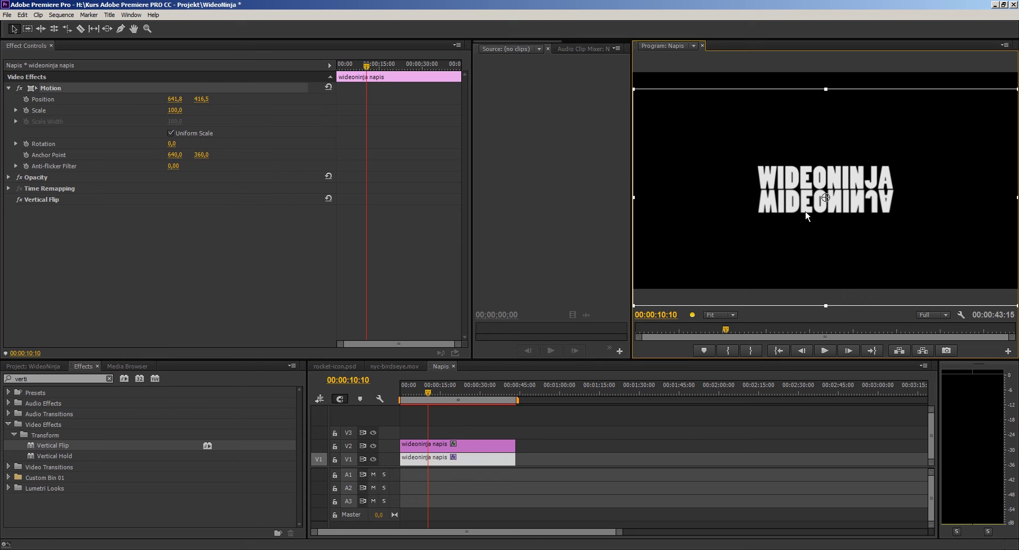
click(173, 100)
click(174, 99)
text(640)
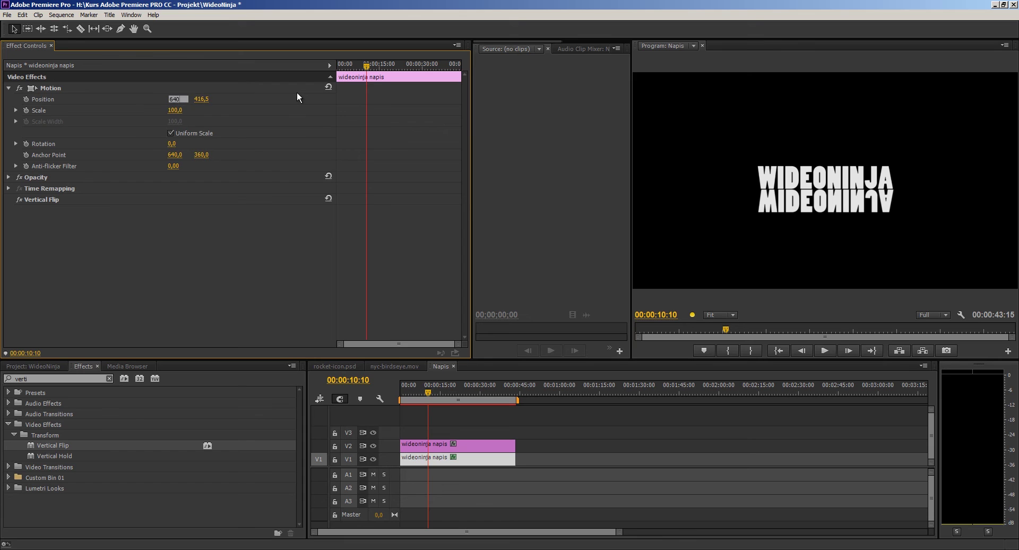
key(Return)
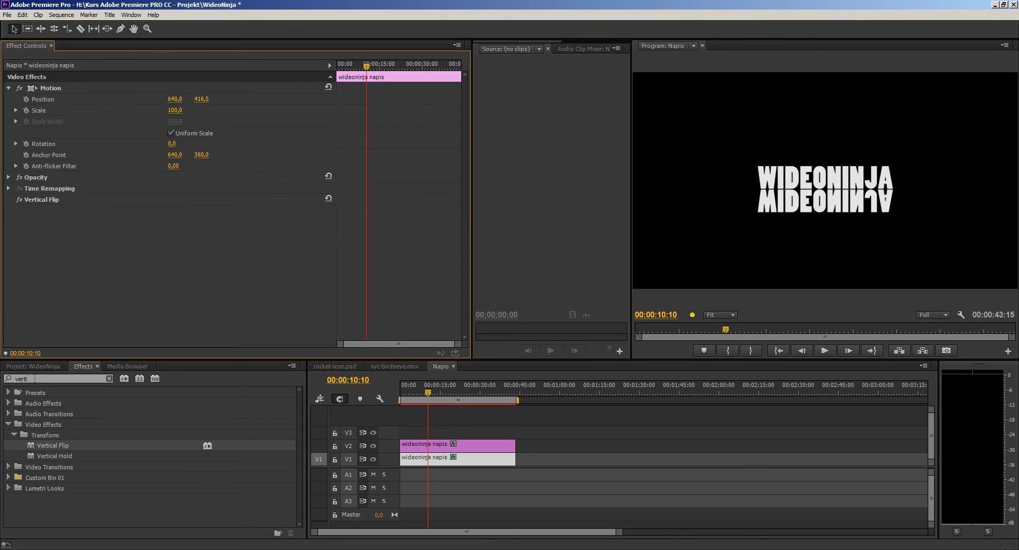
double_click(19, 377)
Apply Linear Wipe to the flipped title and set its Wipe Angle to 0°.
text(linear)
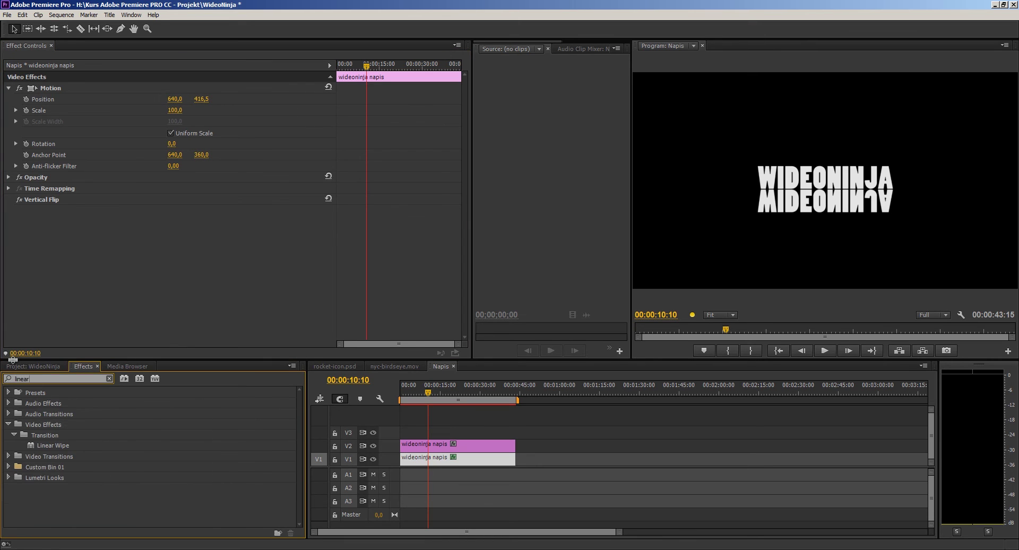
drag(38, 443, 468, 463)
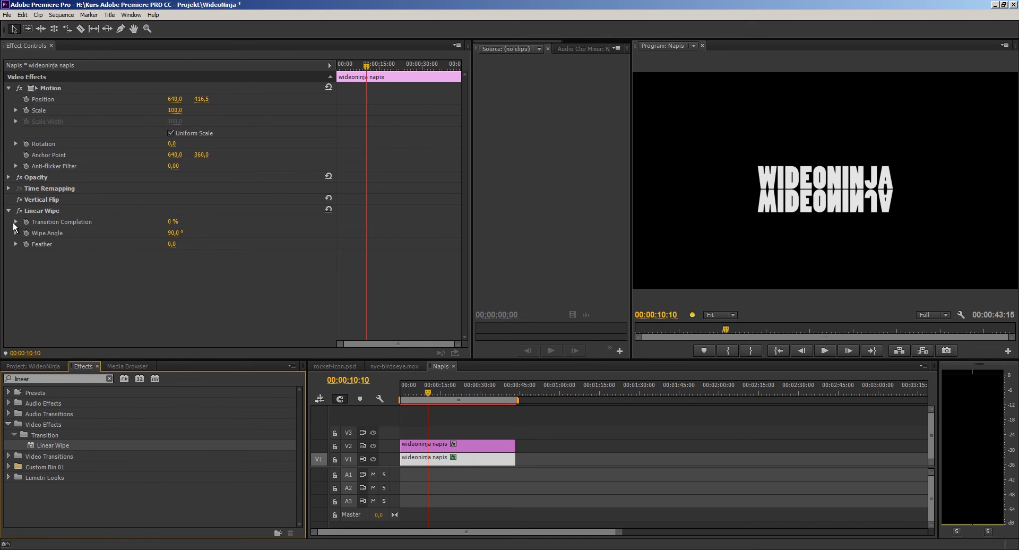
click(184, 233)
key(Delete)
key(Delete)
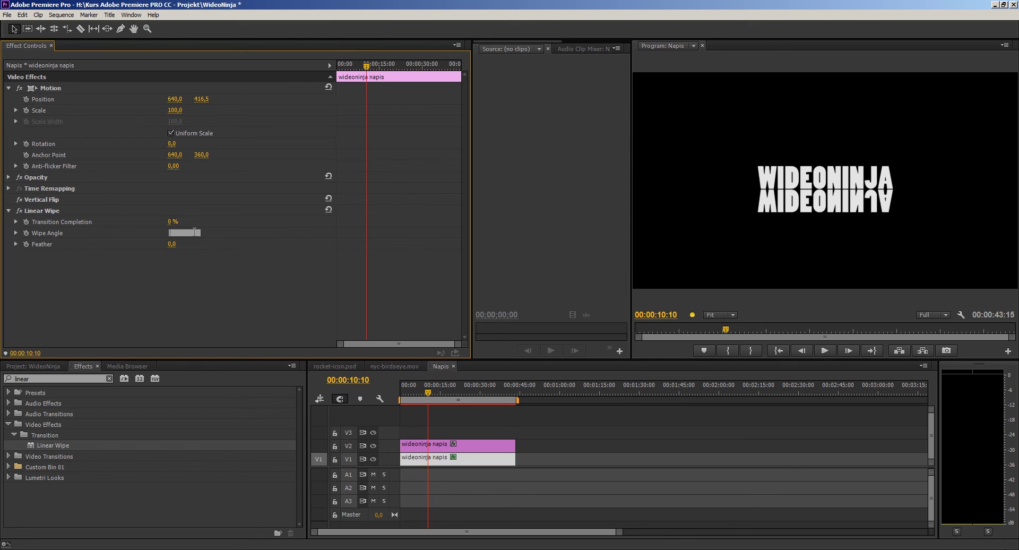
text(0)
key(Return)
Set Linear Wipe feather to 65.6 and completion to 53%, then return playhead to start.
mouse_move(173, 223)
mouse_down()
mouse_move(195, 227)
mouse_move(208, 249)
mouse_move(564, 244)
mouse_up()
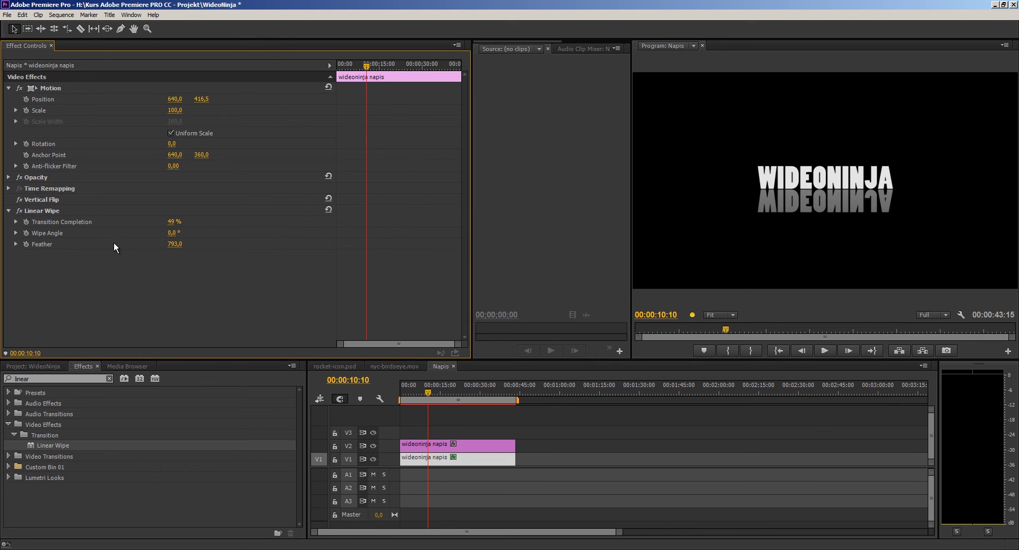
click(16, 244)
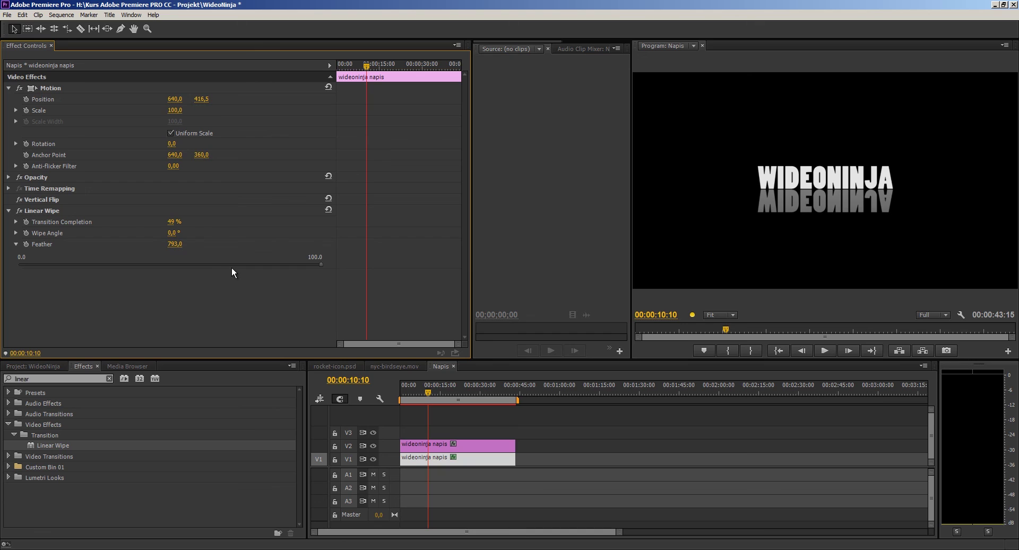
drag(232, 267, 217, 265)
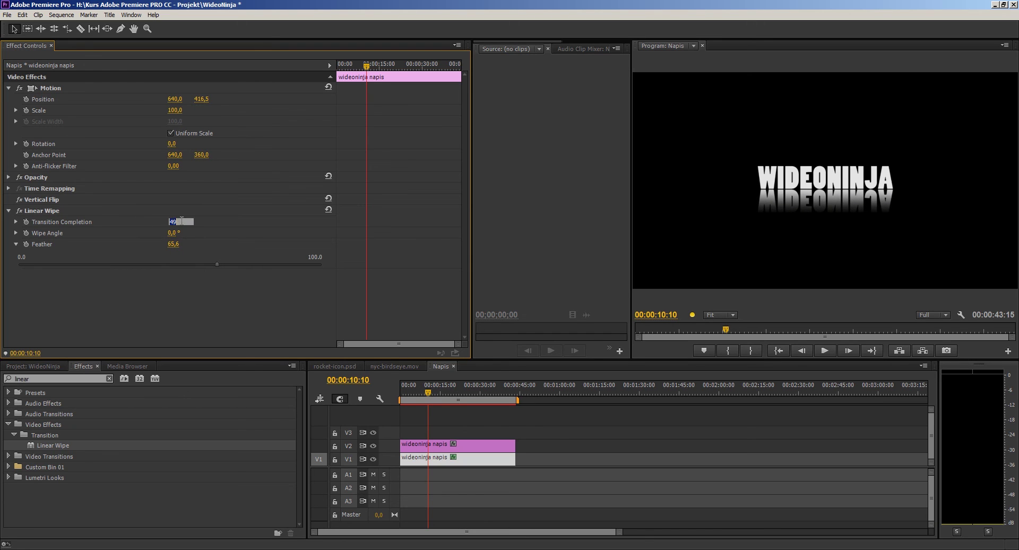
drag(171, 222, 182, 223)
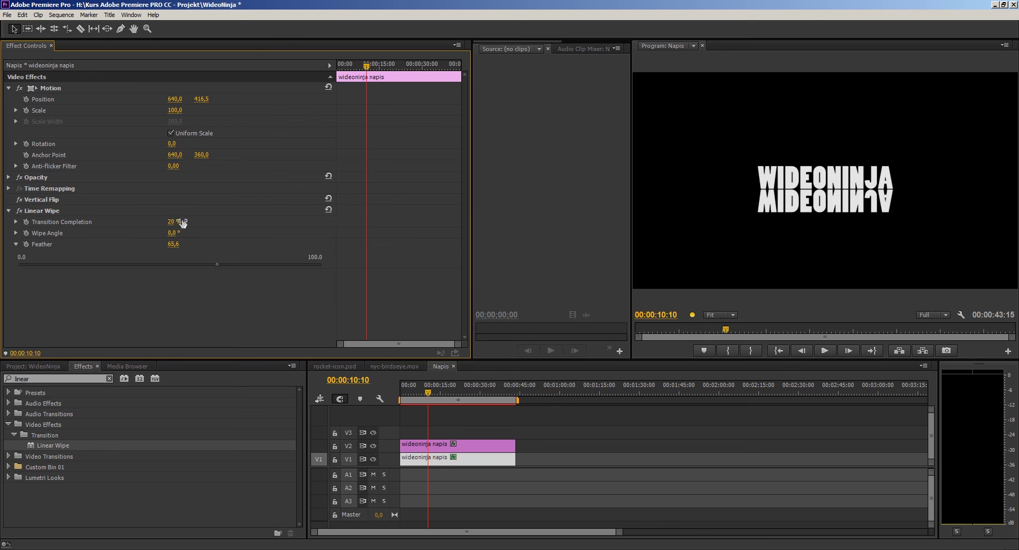
click(16, 221)
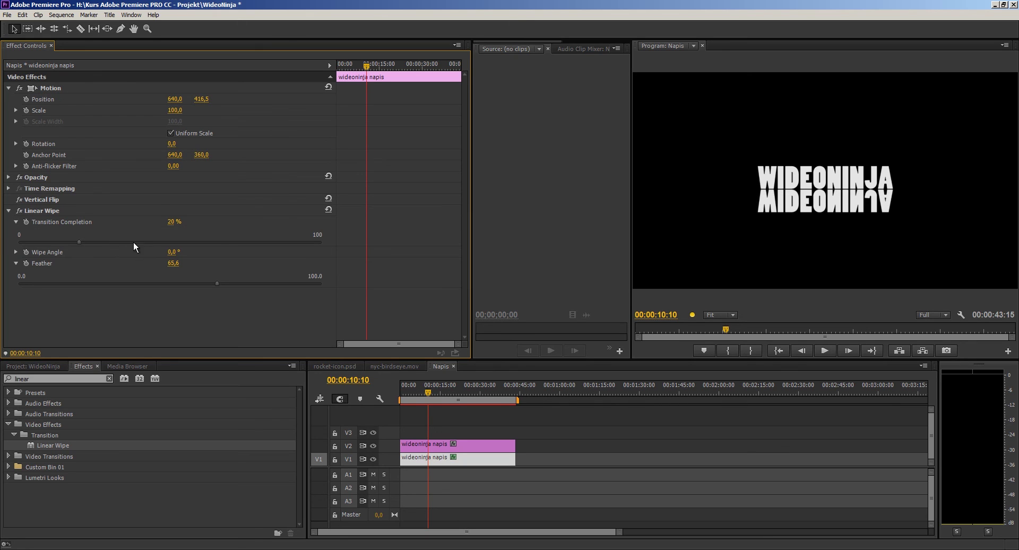
mouse_move(134, 242)
mouse_down()
mouse_move(220, 241)
mouse_move(179, 241)
mouse_up()
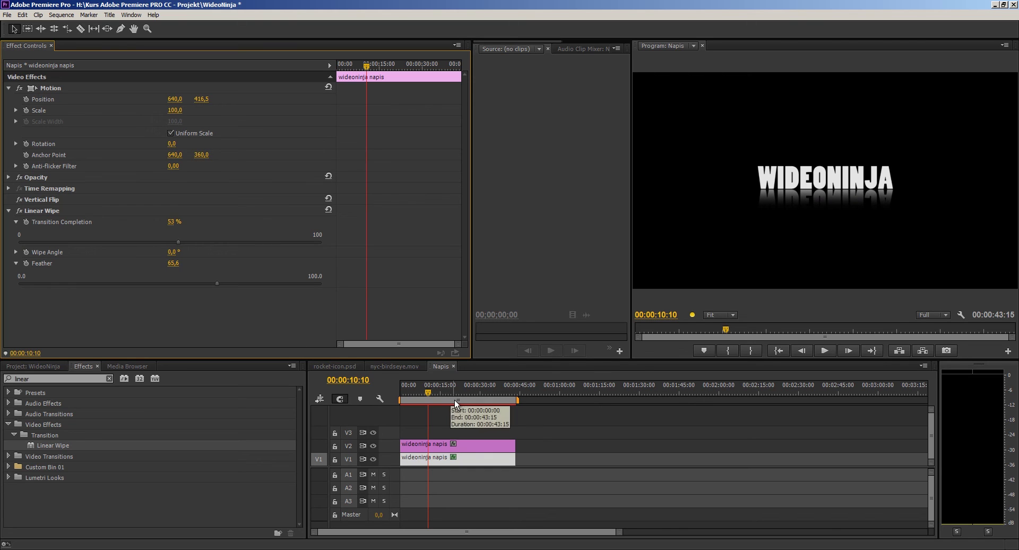
drag(431, 392, 399, 395)
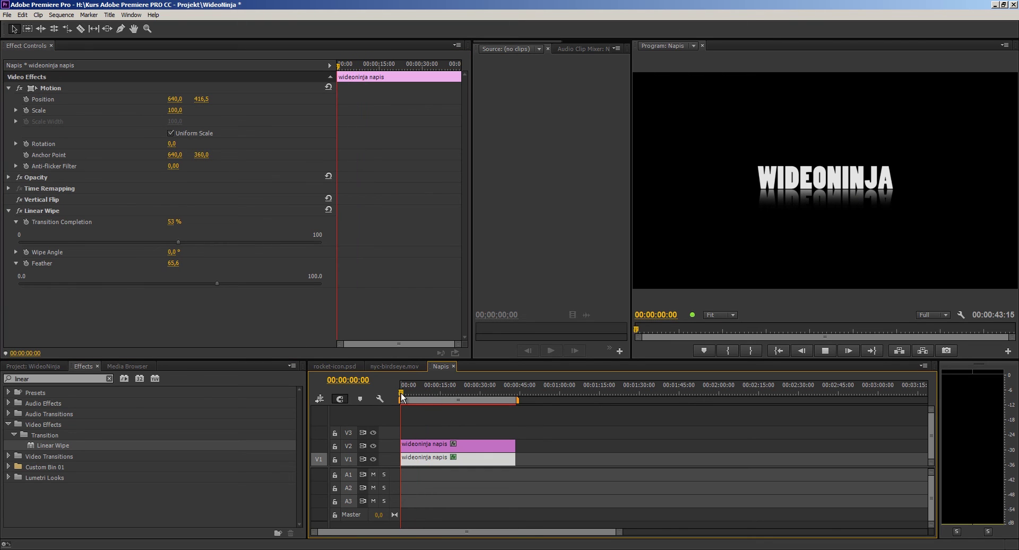
key(space)
key(space)
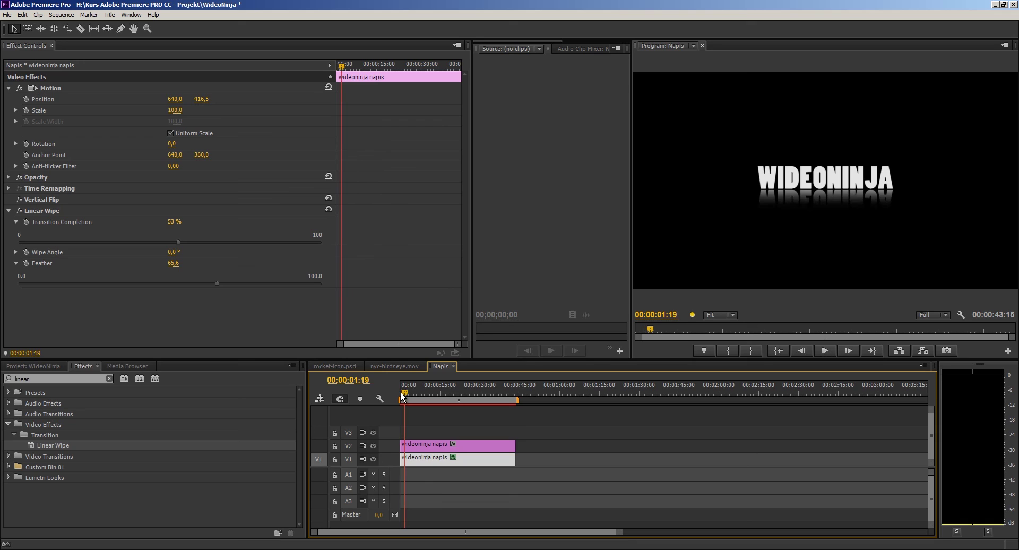